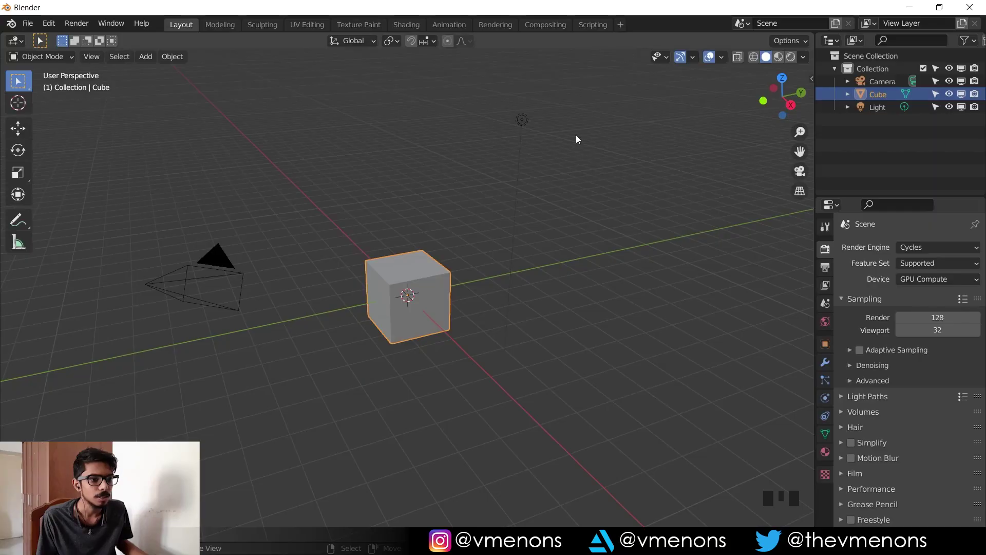
# - Delete all the default objects from the scene
pyautogui.press('a')
pyautogui.press('x')
pyautogui.click(407, 119)
# - Add a Bezier curve at the world origin while looking straight down from the top
pyautogui.scroll(-1, 405, 138)
pyautogui.moveTo(406, 138); pyautogui.dragTo(469, 171, button='middle')
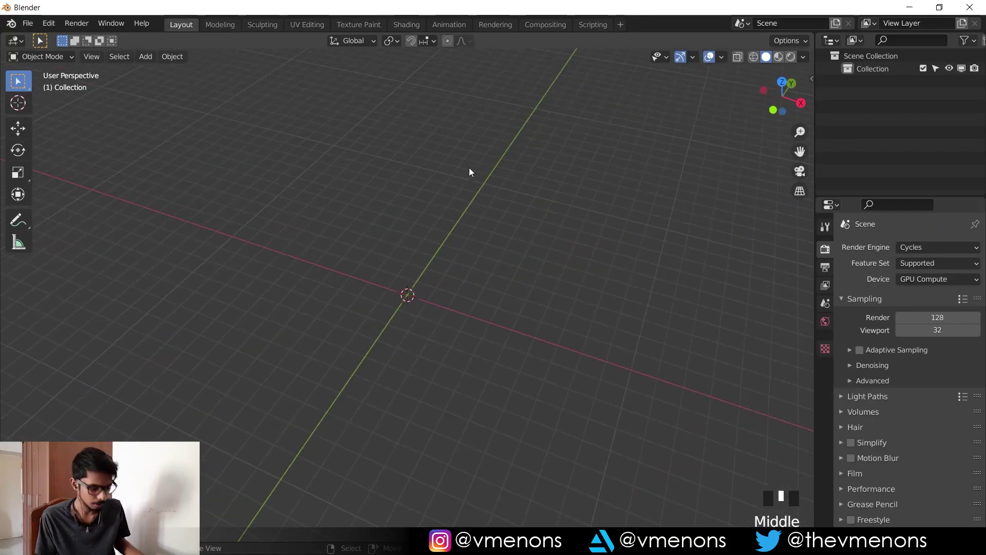
pyautogui.press('KP_7')
pyautogui.hotkey('shift', 'a')
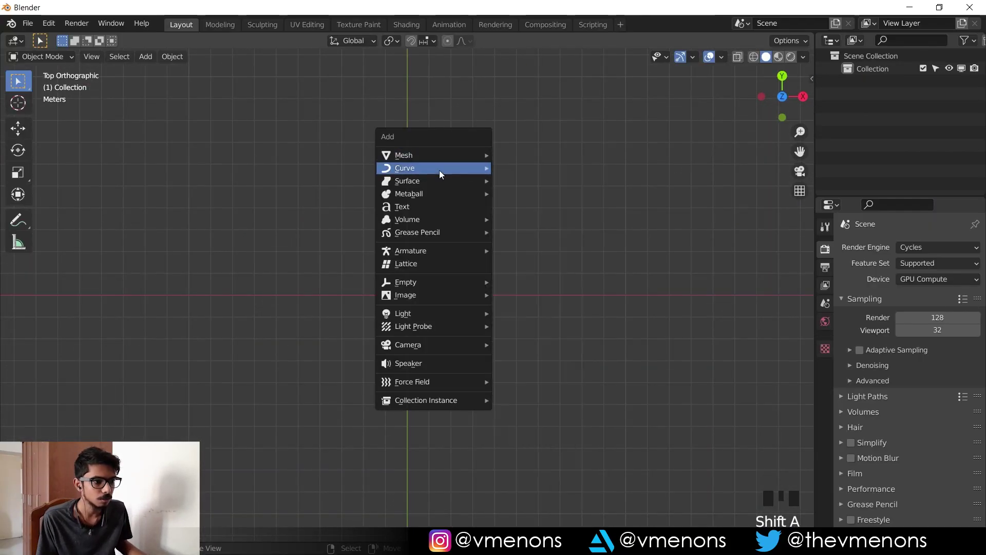
pyautogui.moveTo(440, 173)
pyautogui.click(532, 165)
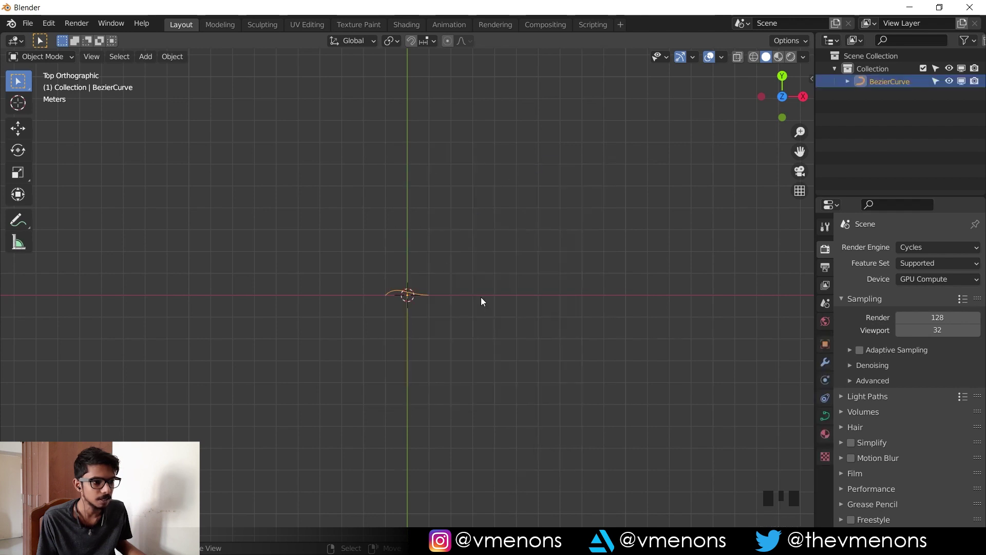
# - Rotate the Bezier curve 90 degrees in the top view so its ends lie along the Y axis
pyautogui.scroll(12, 480, 297)
pyautogui.scroll(-2, 551, 211)
pyautogui.write('r')
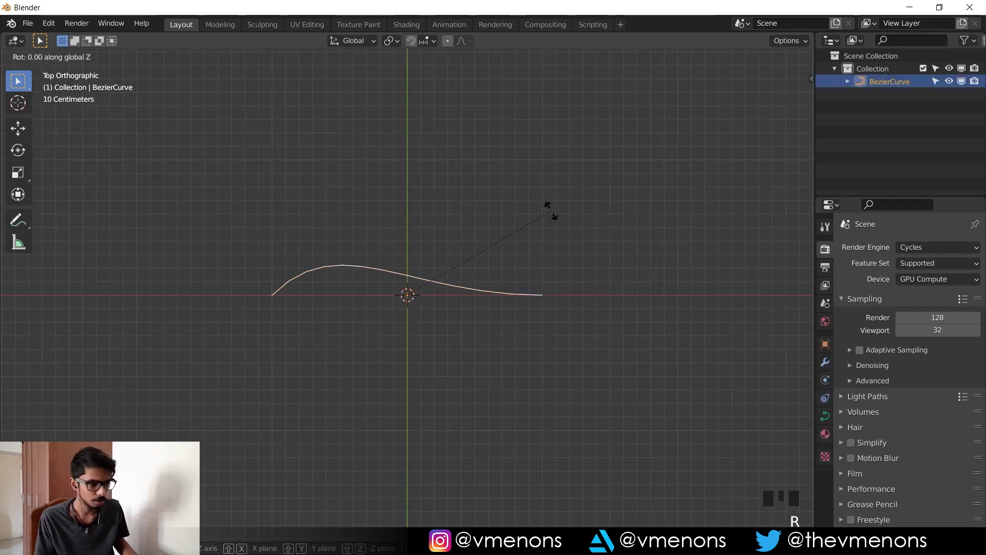
pyautogui.write('90')
pyautogui.press('Return')
# - Straighten the curve in Edit Mode by moving the lower control point's handle onto the Y axis, and return to Object Mode
pyautogui.press('Tab')
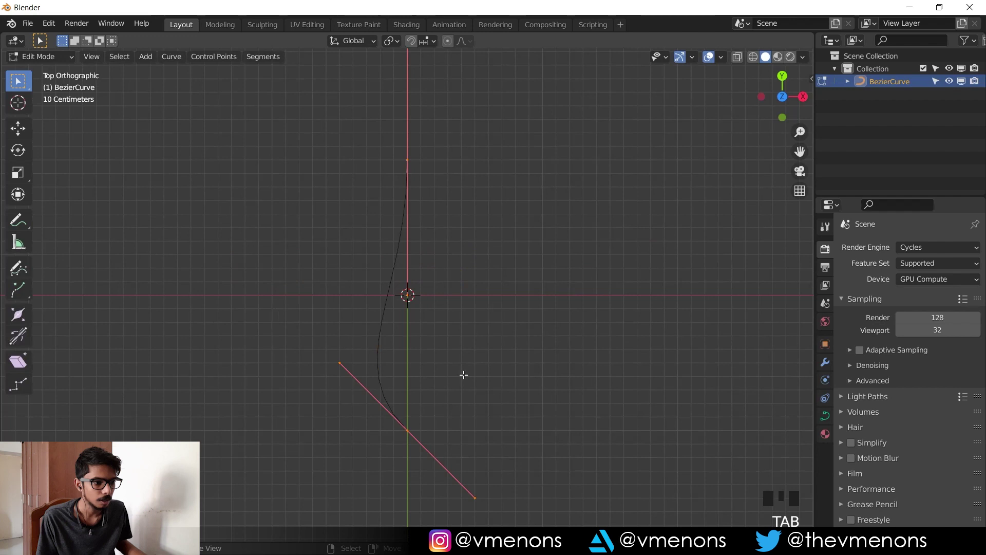
pyautogui.moveTo(339, 363); pyautogui.dragTo(407, 344, button='right')
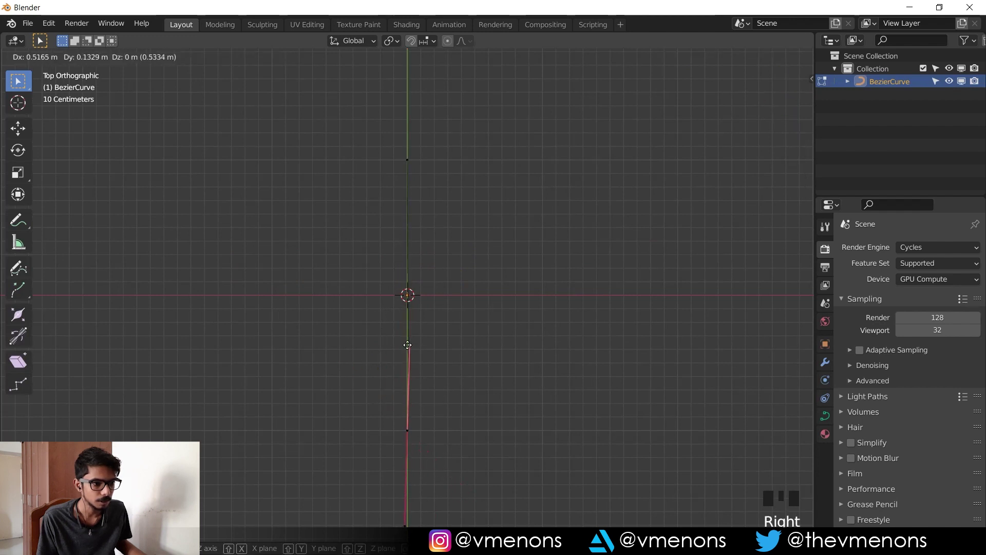
pyautogui.rightClick(404, 343)
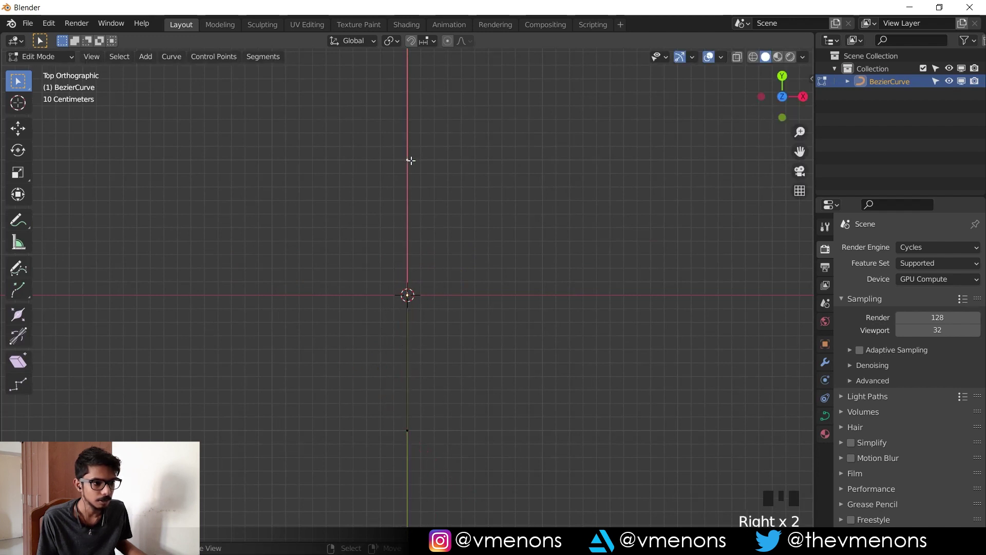
pyautogui.press('Tab')
# - Open the curve's data properties and expand its Geometry settings down to the Bevel options
pyautogui.scroll(-2, 480, 288)
pyautogui.keyDown('shift'); pyautogui.moveTo(480, 288); pyautogui.dragTo(462, 226, button='middle'); pyautogui.keyUp('shift')
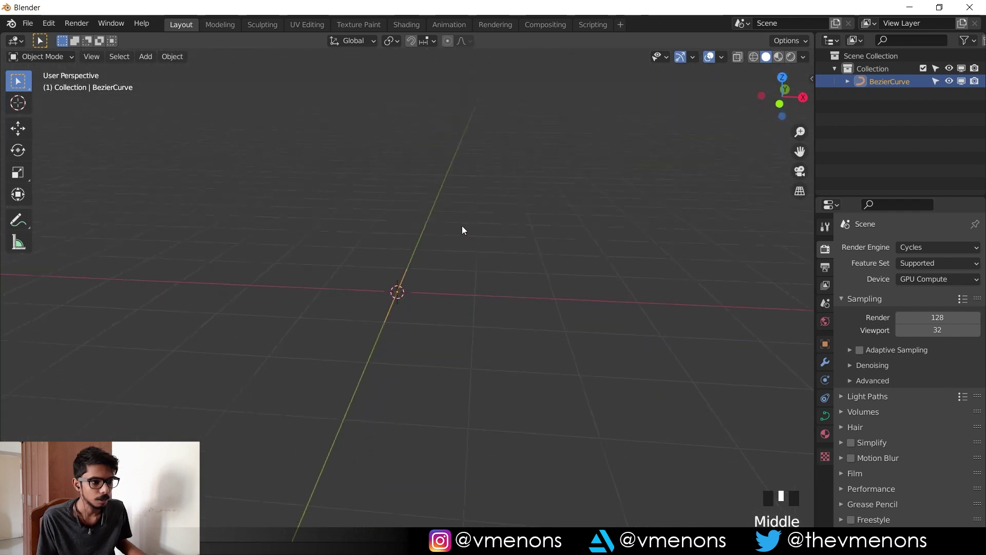
pyautogui.scroll(5, 447, 313)
pyautogui.keyDown('shift'); pyautogui.moveTo(447, 313); pyautogui.dragTo(463, 344, button='middle'); pyautogui.keyUp('shift')
pyautogui.scroll(4, 463, 344)
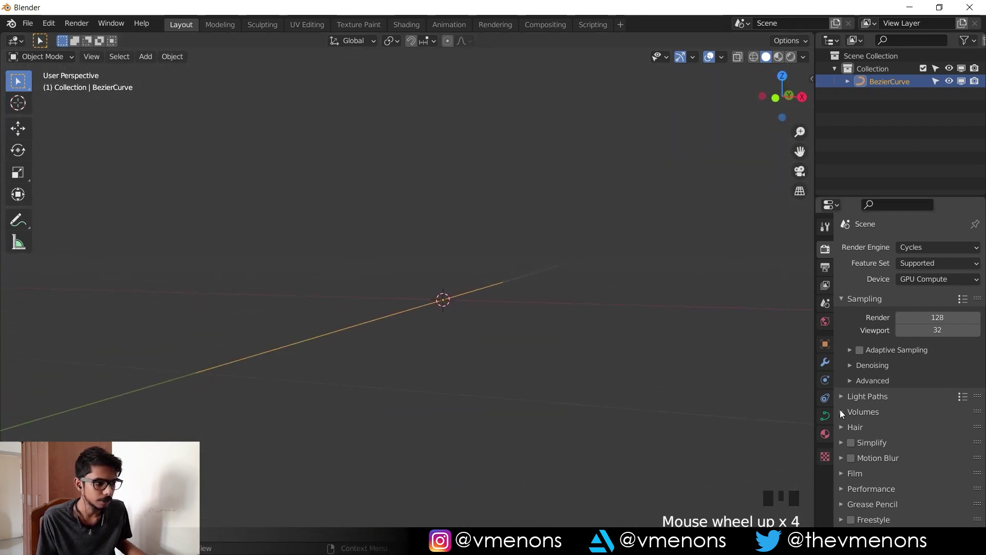
pyautogui.click(825, 415)
pyautogui.scroll(-12, 924, 403)
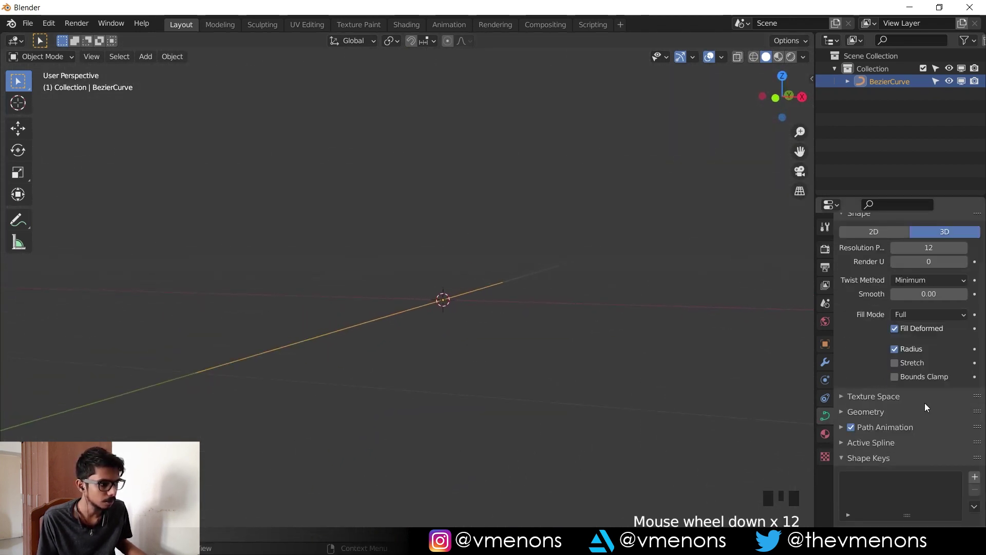
pyautogui.click(843, 408)
pyautogui.scroll(-12, 883, 442)
pyautogui.scroll(3, 902, 384)
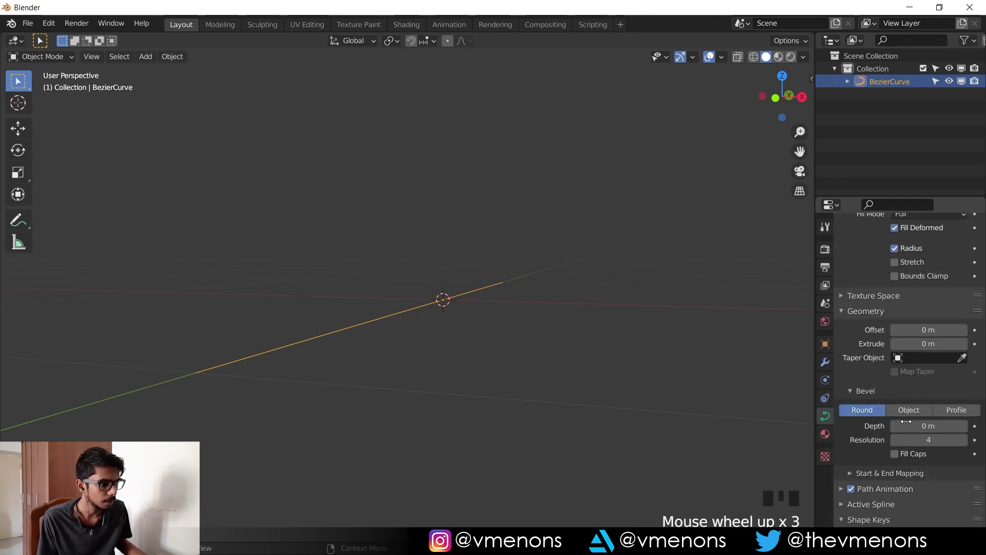
# - Try a round bevel depth of 0.01 m on the straight curve and undo it
pyautogui.moveTo(906, 425)
pyautogui.mouseDown()
pyautogui.moveTo(930, 425)
pyautogui.moveTo(907, 425)
pyautogui.mouseUp()
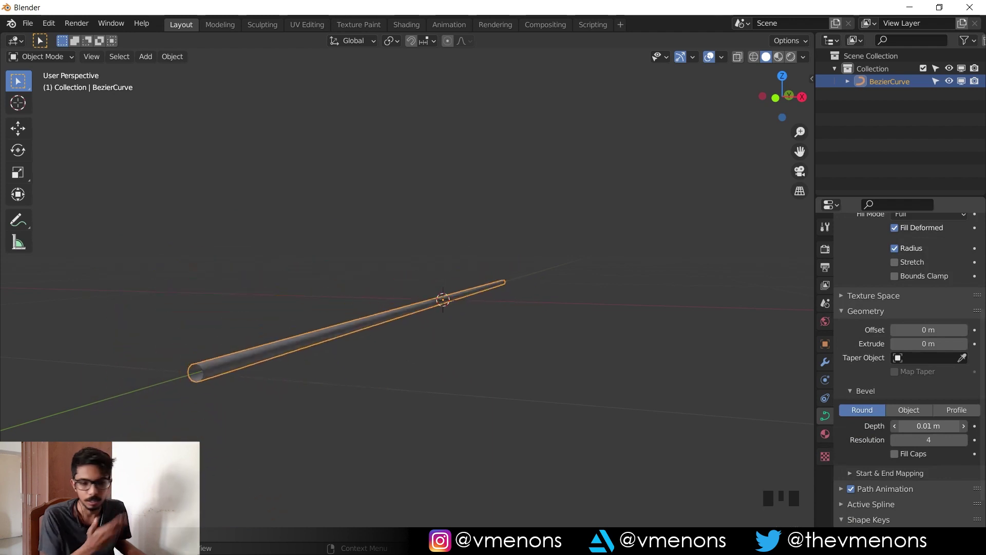
pyautogui.scroll(-2, 480, 355)
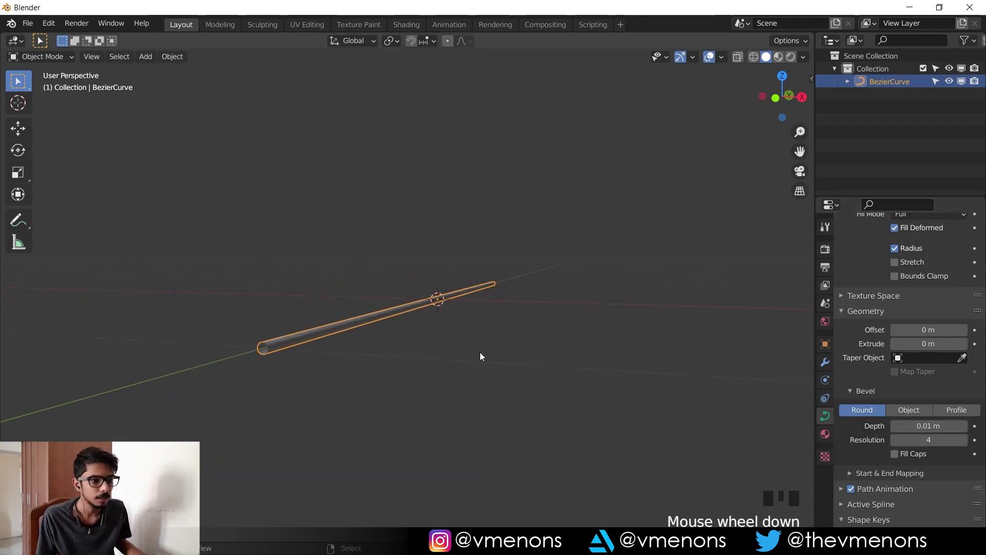
pyautogui.keyDown('shift'); pyautogui.moveTo(665, 354); pyautogui.dragTo(674, 352, button='middle'); pyautogui.keyUp('shift')
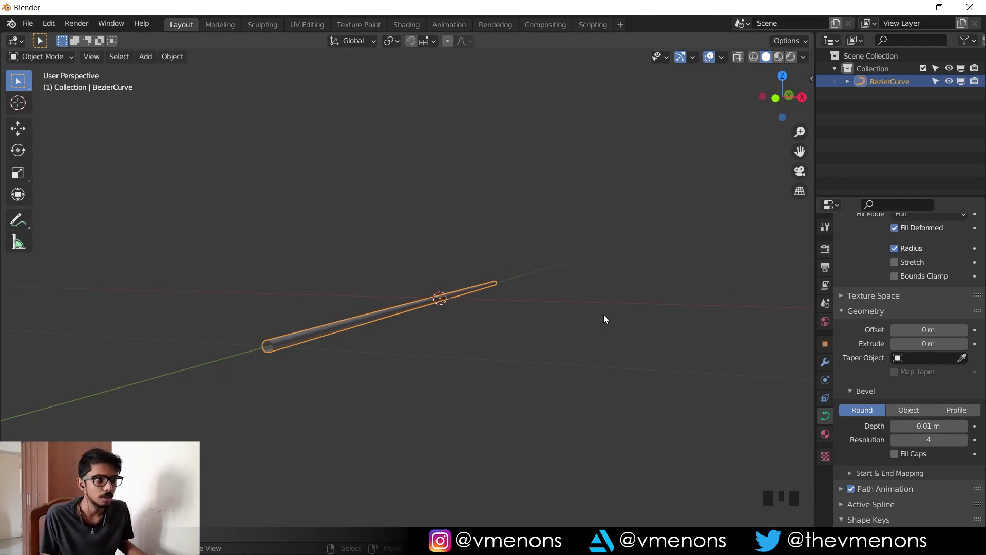
pyautogui.moveTo(603, 314)
pyautogui.keyDown('shift'); pyautogui.mouseDown(button='middle')
pyautogui.moveTo(630, 312)
pyautogui.moveTo(621, 317)
pyautogui.mouseUp(button='middle'); pyautogui.keyUp('shift')
pyautogui.hotkey('ctrl', 'z')
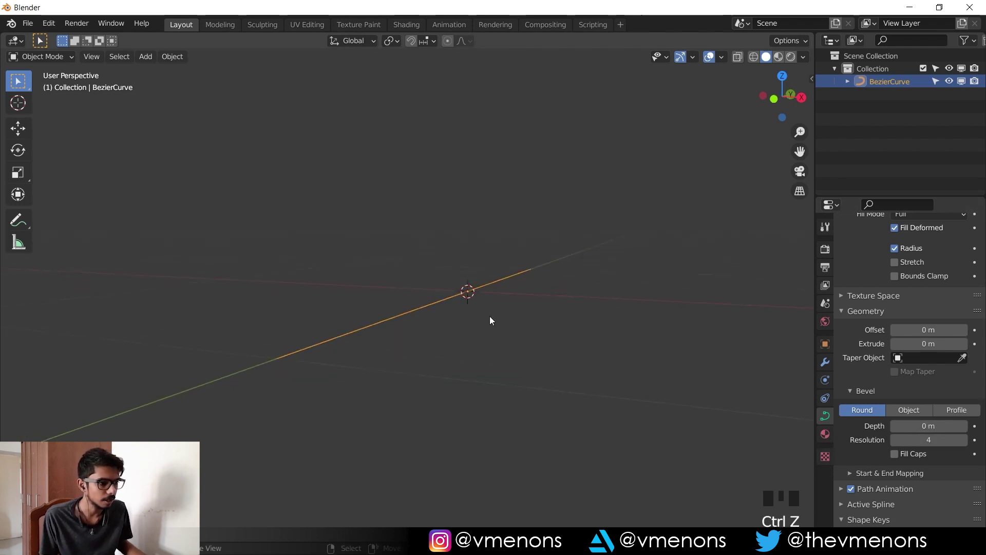
# - Place the 3D cursor away from the straight curve and add a Bezier circle there
pyautogui.keyDown('shift'); pyautogui.moveTo(488, 321); pyautogui.dragTo(528, 347, button='middle'); pyautogui.keyUp('shift')
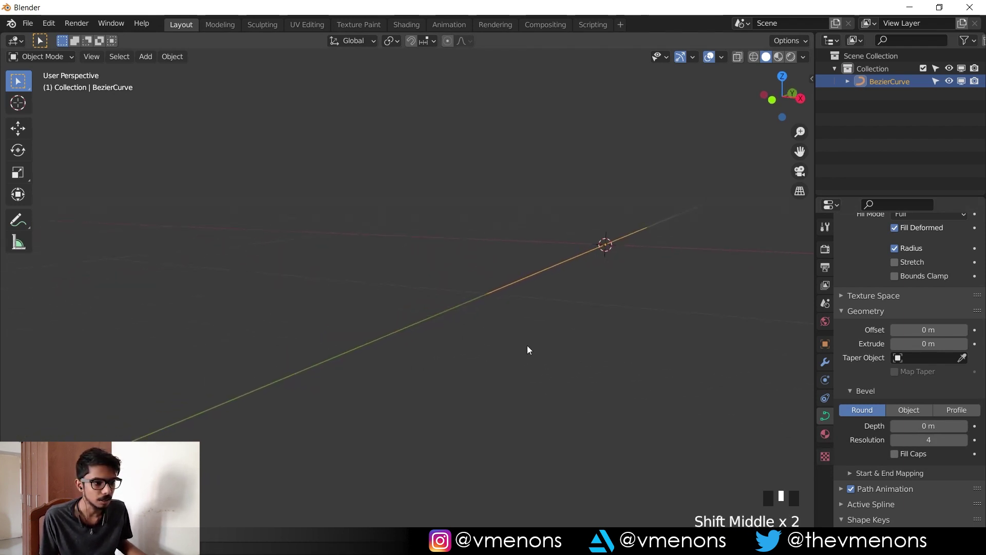
pyautogui.scroll(-3, 409, 364)
pyautogui.moveTo(408, 365); pyautogui.dragTo(276, 354, button='middle')
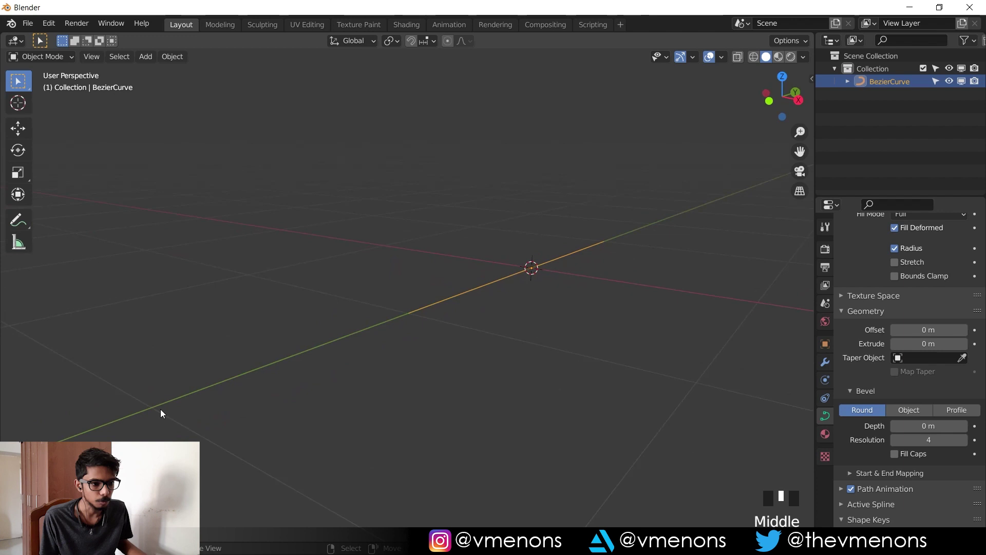
pyautogui.keyDown('shift'); pyautogui.moveTo(345, 261); pyautogui.dragTo(362, 251, button='middle'); pyautogui.keyUp('shift')
pyautogui.hotkey('shift', 'a')
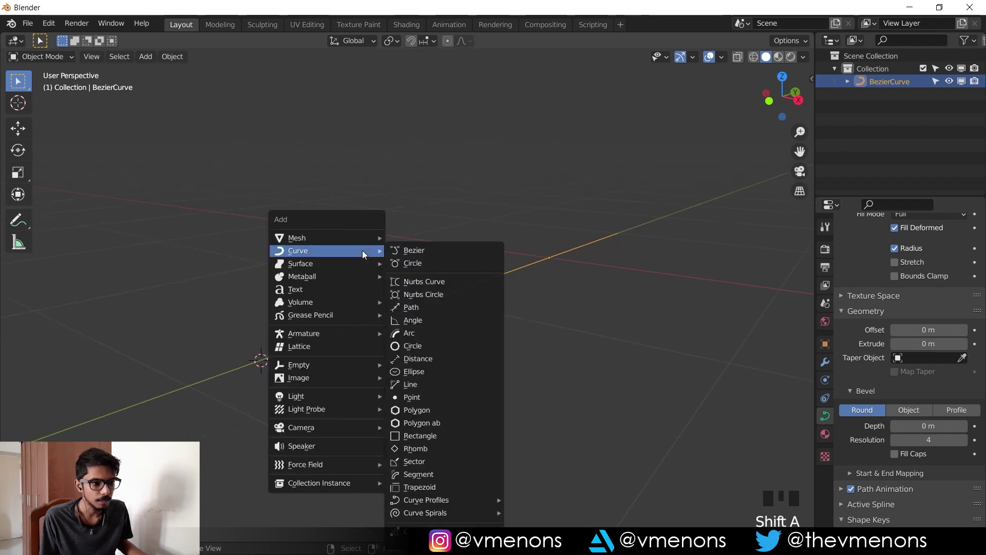
pyautogui.moveTo(325, 251)
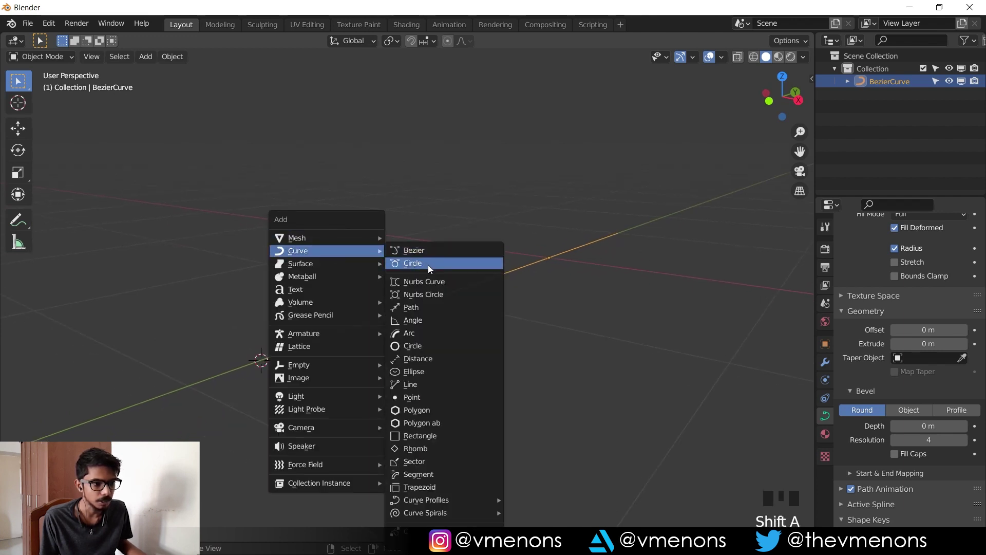
pyautogui.click(427, 264)
# - Scale the Bezier circle down to a small ring around the 3D cursor
pyautogui.keyDown('shift'); pyautogui.moveTo(427, 264); pyautogui.dragTo(514, 391, button='middle'); pyautogui.keyUp('shift')
pyautogui.press('s')
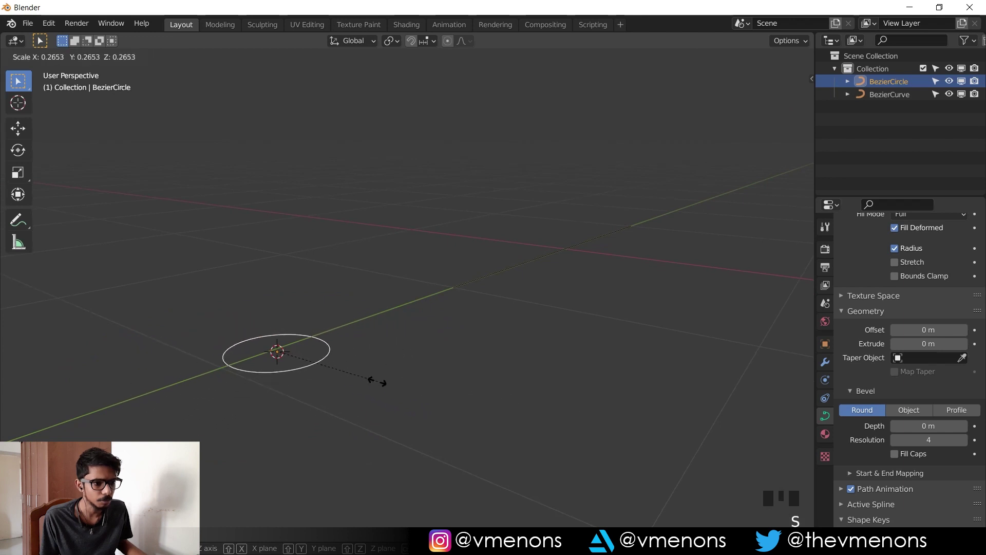
pyautogui.click(294, 360)
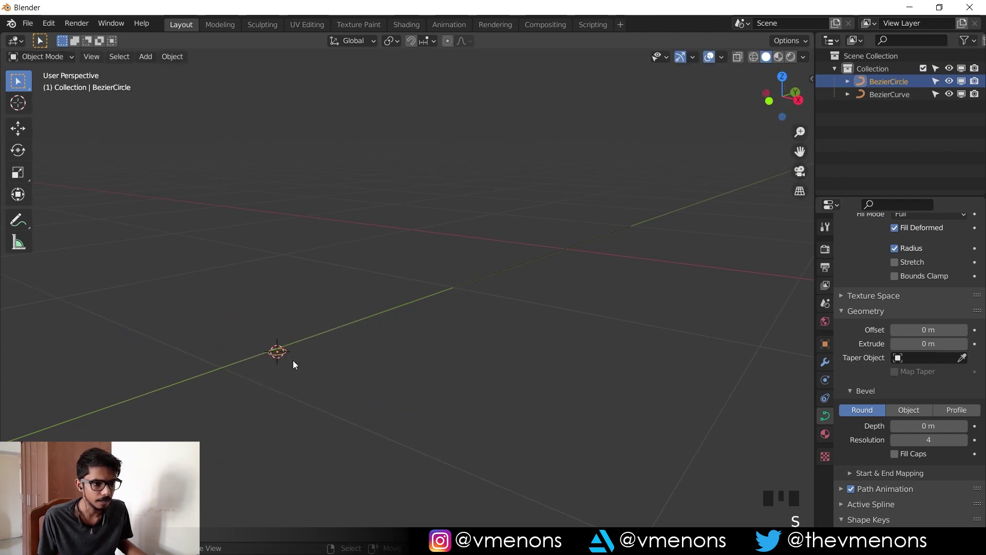
# - Duplicate the circle in Edit Mode from the top view, placing the copy to the upper left of the original in the XY plane
pyautogui.press('KP_7')
pyautogui.press('Tab')
pyautogui.keyDown('shift'); pyautogui.moveTo(342, 375); pyautogui.dragTo(434, 359, button='middle'); pyautogui.keyUp('shift')
pyautogui.scroll(4, 411, 440)
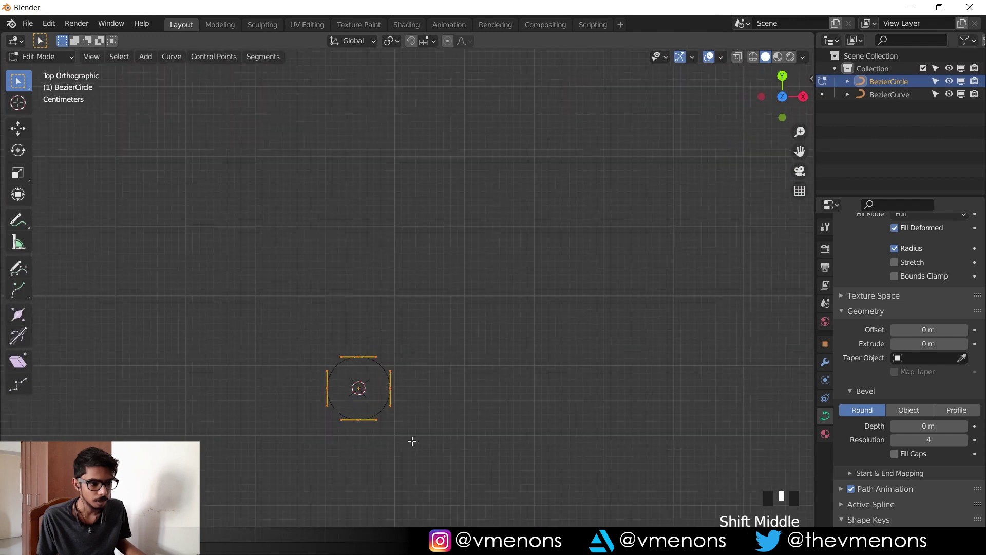
pyautogui.keyDown('shift'); pyautogui.moveTo(412, 441); pyautogui.dragTo(425, 422, button='middle'); pyautogui.keyUp('shift')
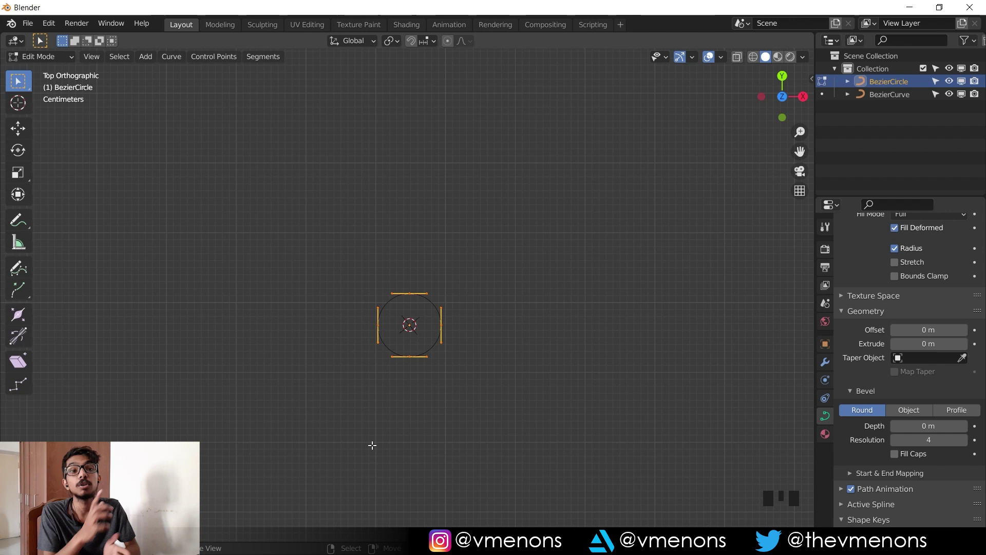
pyautogui.scroll(4, 556, 308)
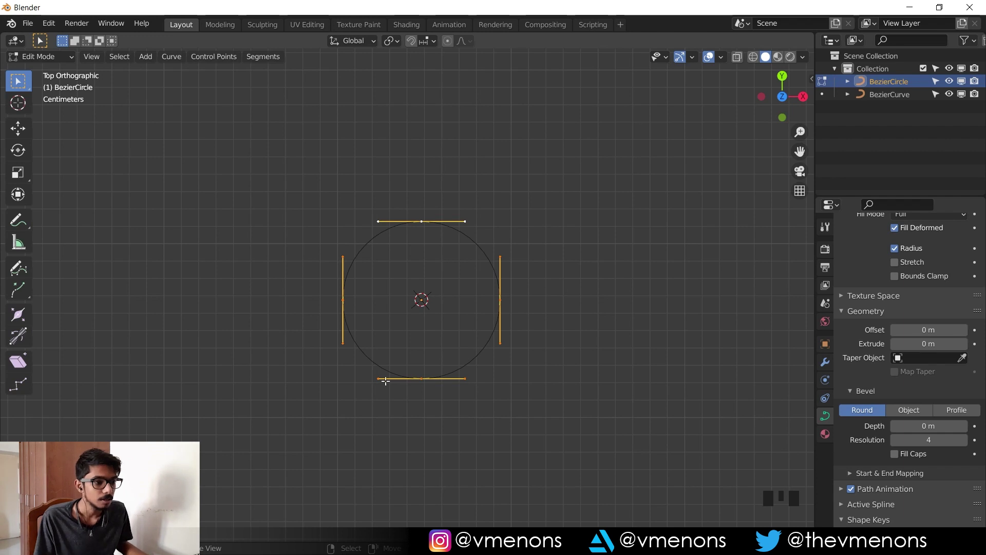
pyautogui.scroll(-1, 561, 335)
pyautogui.keyDown('shift'); pyautogui.moveTo(564, 317); pyautogui.dragTo(580, 308, button='middle'); pyautogui.keyUp('shift')
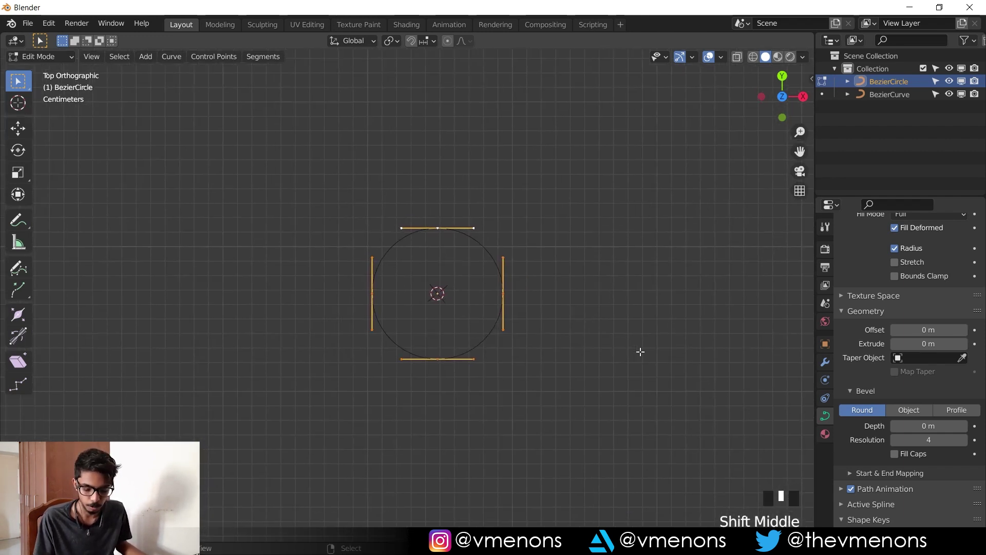
pyautogui.hotkey('shift', 'd')
pyautogui.hotkey('shift', 'z')
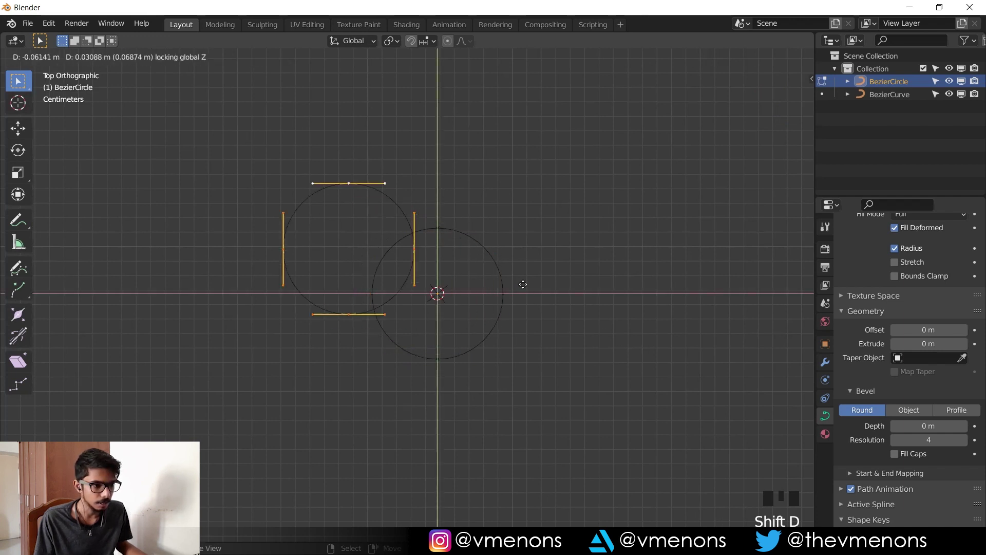
pyautogui.click(511, 238)
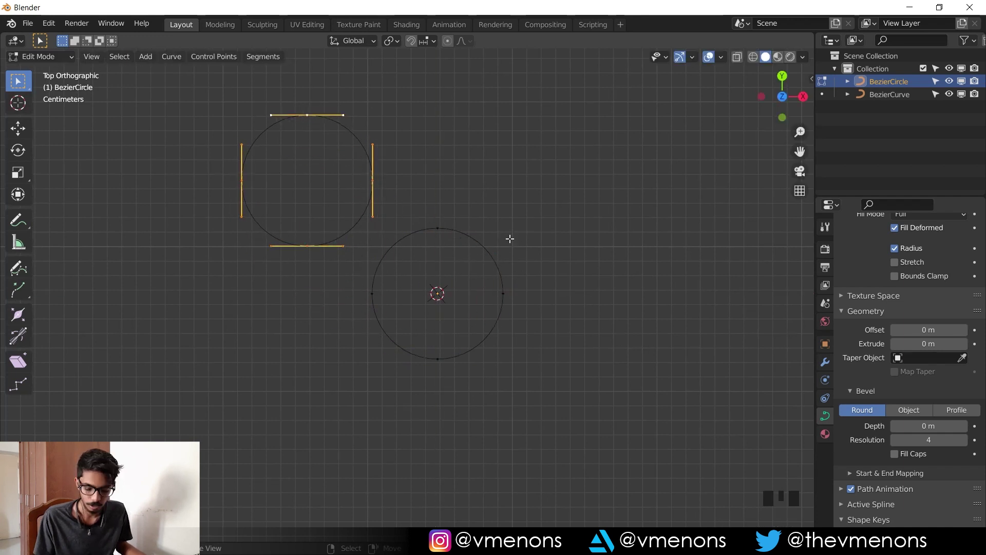
# - Duplicate the circle until six copies surround the central one, and return to Object Mode
pyautogui.hotkey('shift', 'd')
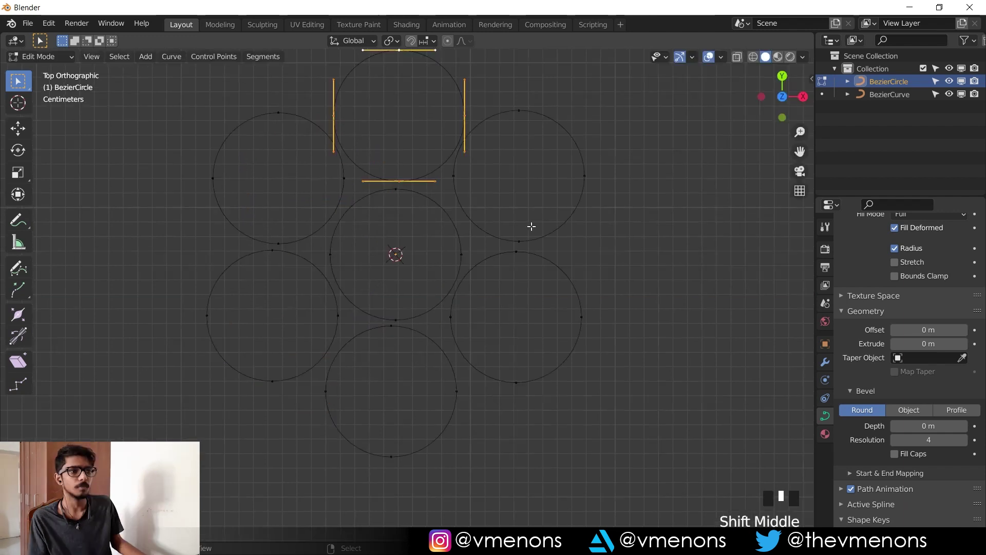
pyautogui.keyDown('shift'); pyautogui.moveTo(530, 225); pyautogui.dragTo(547, 278, button='middle'); pyautogui.keyUp('shift')
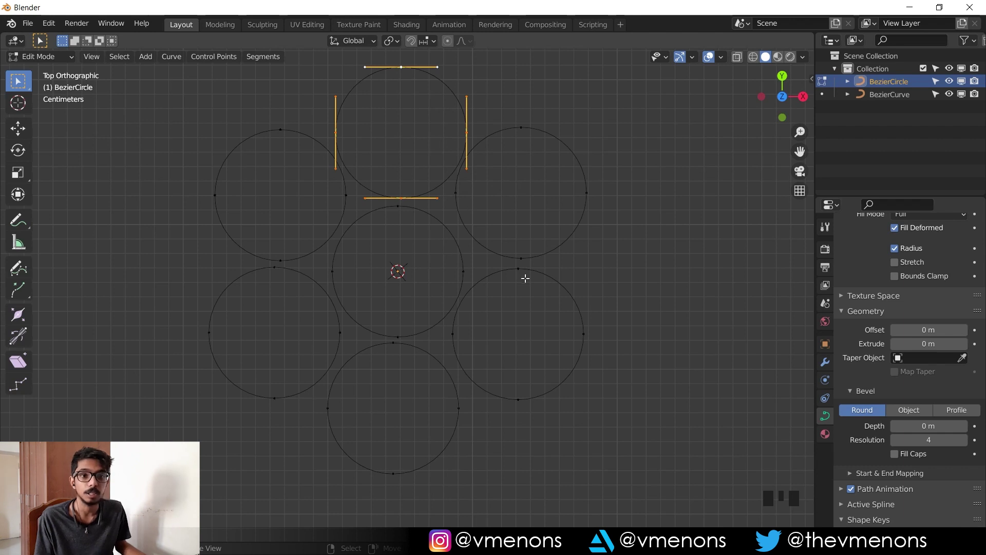
pyautogui.scroll(-2, 554, 283)
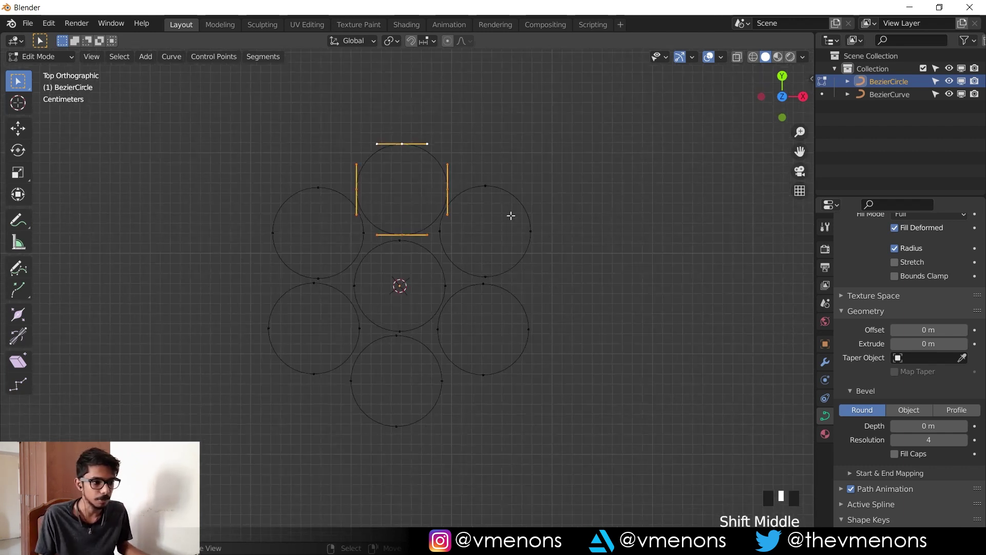
pyautogui.press('Tab')
# - Move the seven-circle profile upward along the Z axis, clear of the 3D cursor
pyautogui.scroll(-1, 552, 311)
pyautogui.moveTo(553, 311); pyautogui.dragTo(491, 331, button='middle')
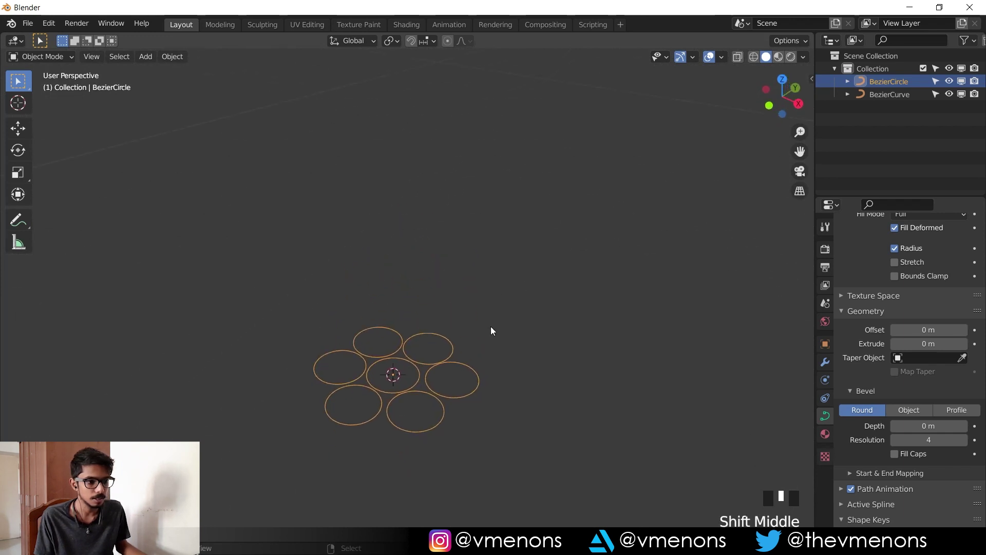
pyautogui.scroll(-5, 502, 398)
pyautogui.keyDown('shift'); pyautogui.moveTo(390, 371); pyautogui.dragTo(434, 359, button='middle'); pyautogui.keyUp('shift')
pyautogui.scroll(5, 434, 371)
pyautogui.press('g')
pyautogui.press('z')
pyautogui.click(457, 163)
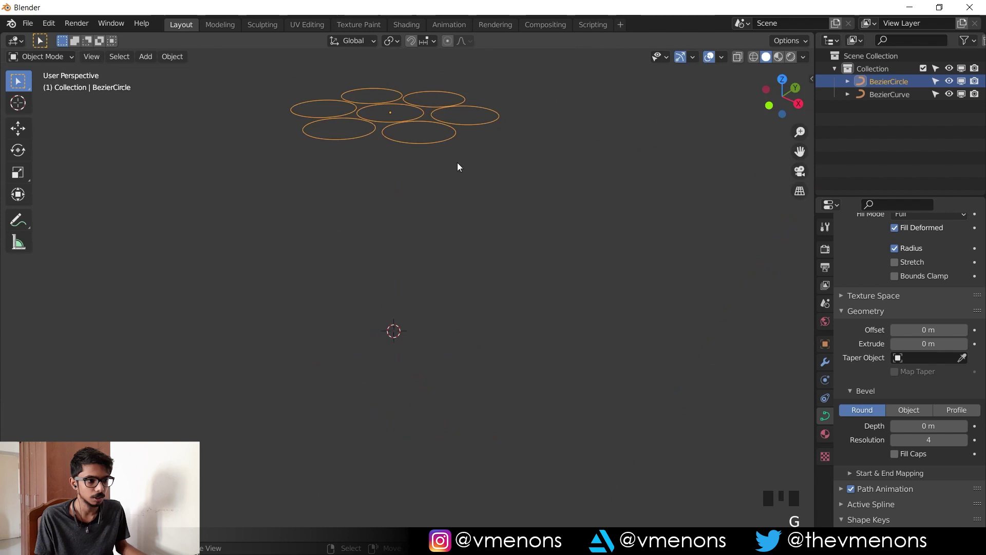
# - Set the straight Bezier curve's bevel type to Object and pick the seven-circle profile, BezierCircle, as its bevel object
pyautogui.scroll(-4, 509, 208)
pyautogui.keyDown('shift'); pyautogui.moveTo(556, 251); pyautogui.dragTo(433, 337, button='middle'); pyautogui.keyUp('shift')
pyautogui.scroll(-4, 462, 303)
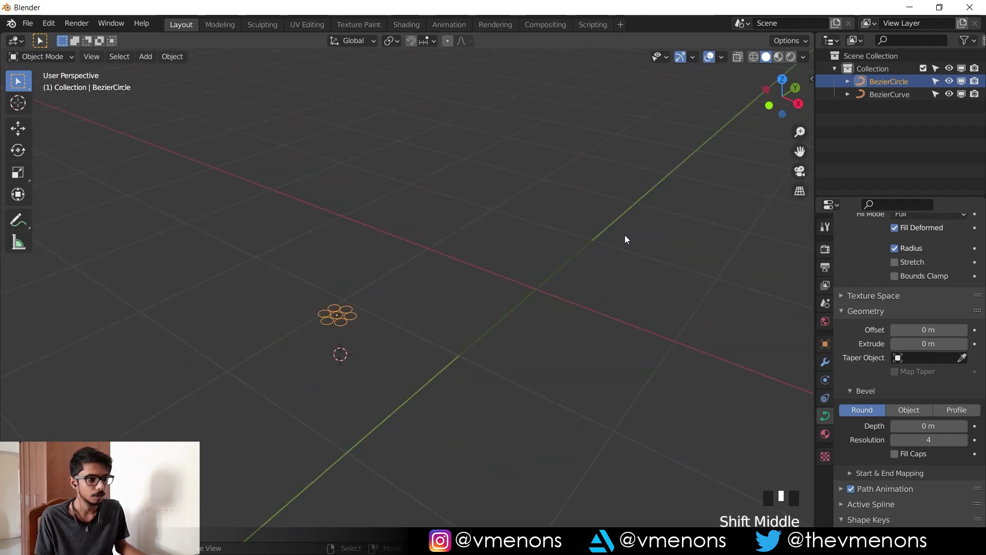
pyautogui.rightClick(608, 206)
pyautogui.rightClick(608, 206)
pyautogui.rightClick(594, 295)
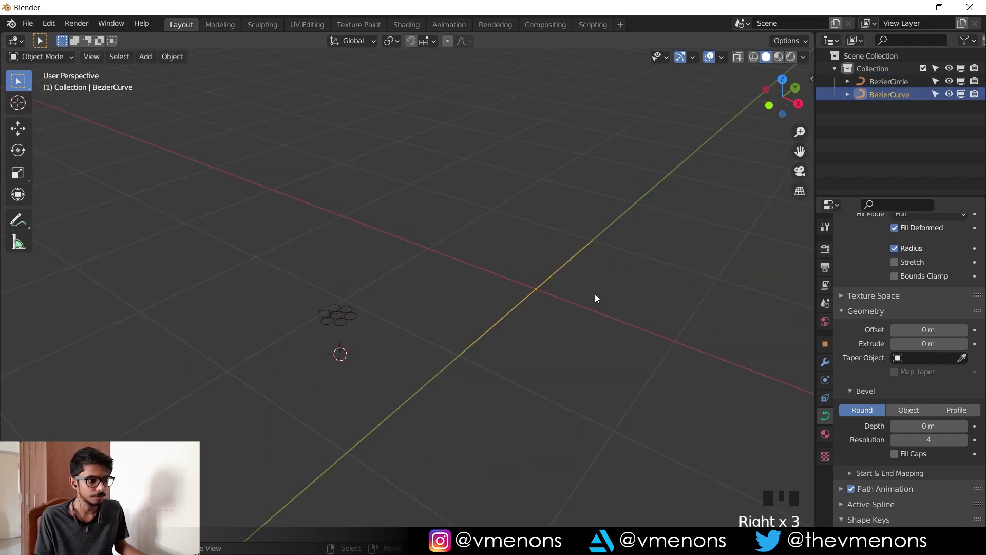
pyautogui.scroll(-2, 577, 288)
pyautogui.keyDown('shift'); pyautogui.moveTo(576, 288); pyautogui.dragTo(519, 323, button='middle'); pyautogui.keyUp('shift')
pyautogui.scroll(4, 455, 279)
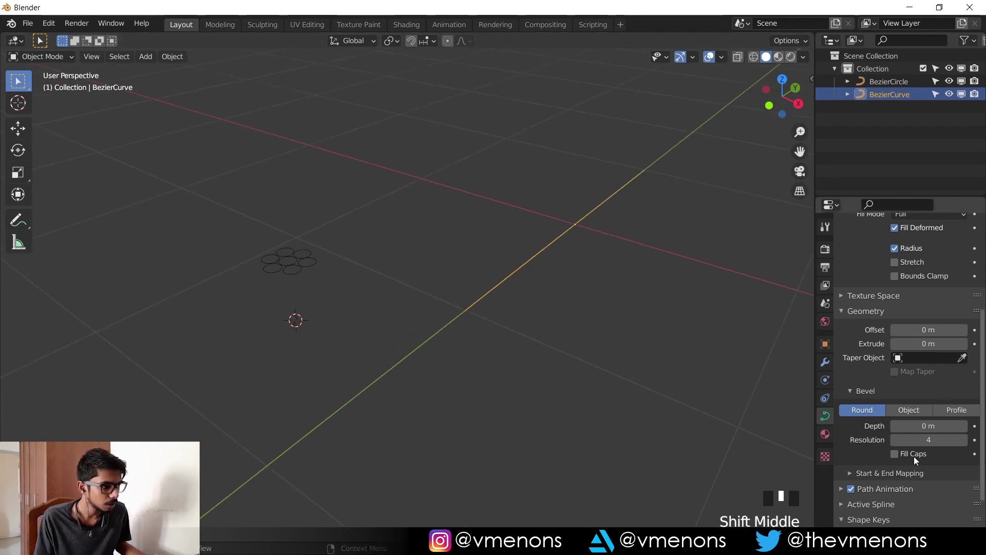
pyautogui.scroll(-5, 920, 405)
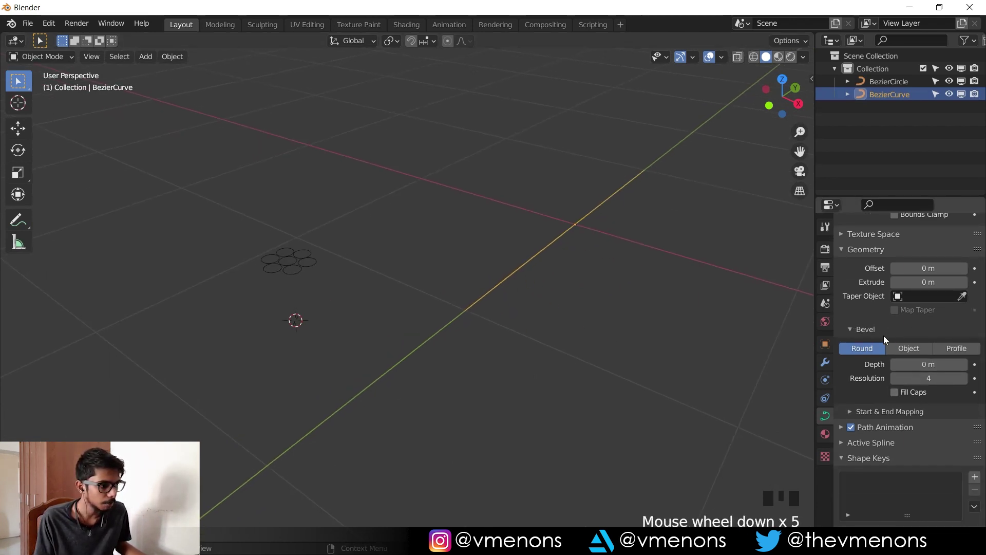
pyautogui.click(899, 347)
pyautogui.click(962, 377)
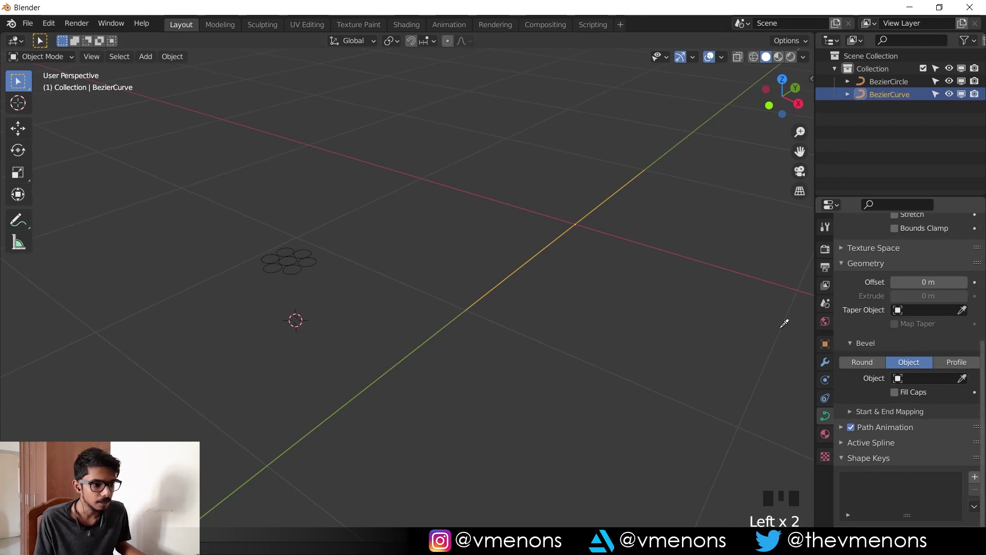
pyautogui.click(297, 250)
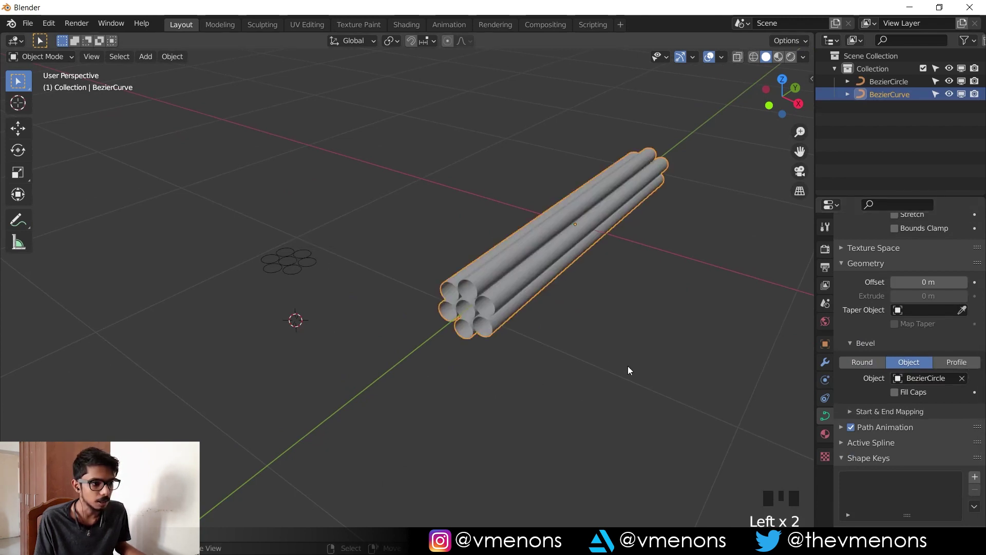
# - Try moving one control point of the seven-circle profile in Edit Mode
pyautogui.keyDown('shift'); pyautogui.moveTo(628, 366); pyautogui.dragTo(290, 296, button='middle'); pyautogui.keyUp('shift')
pyautogui.scroll(2, 288, 293)
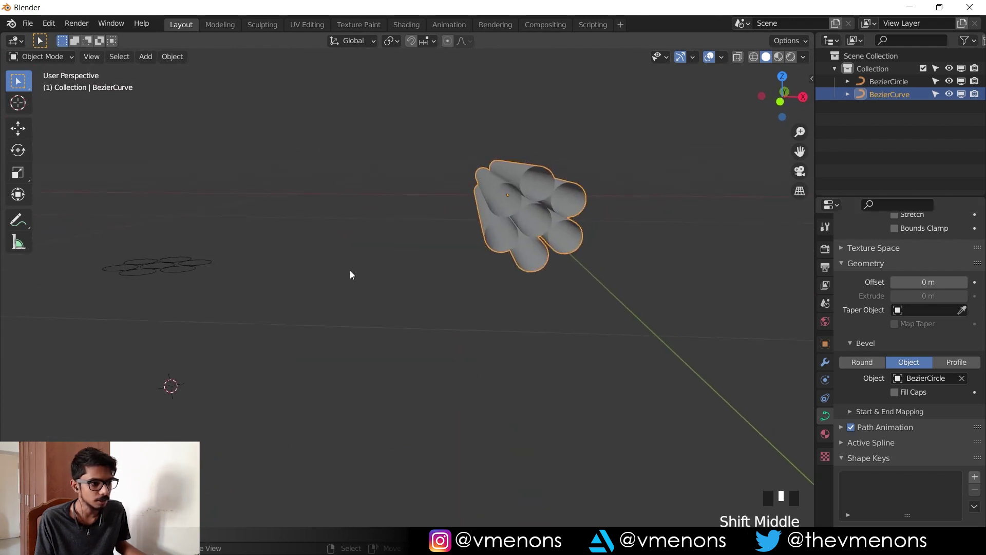
pyautogui.moveTo(619, 217); pyautogui.dragTo(526, 221, button='middle')
pyautogui.keyDown('shift'); pyautogui.moveTo(489, 248); pyautogui.dragTo(529, 190, button='middle'); pyautogui.keyUp('shift')
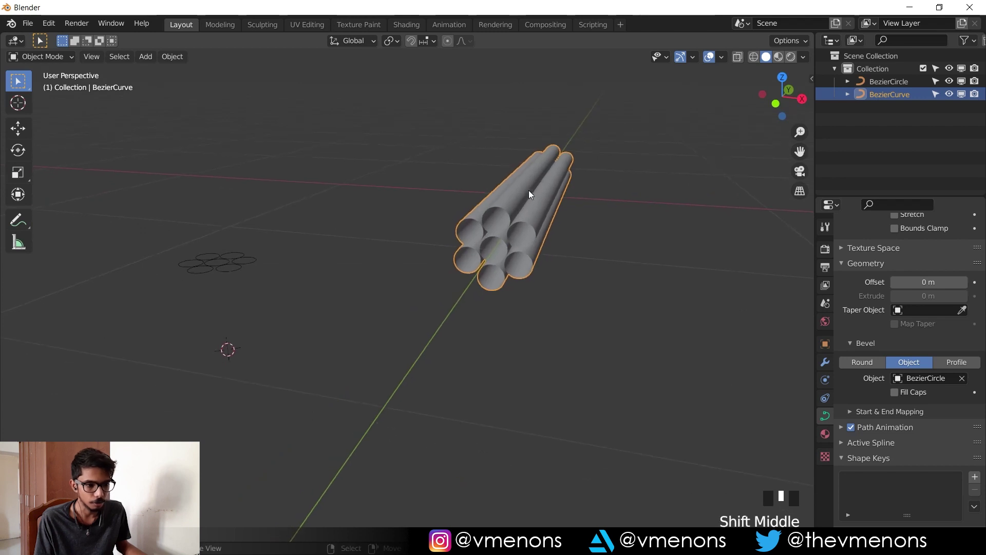
pyautogui.rightClick(200, 261)
pyautogui.press('Tab')
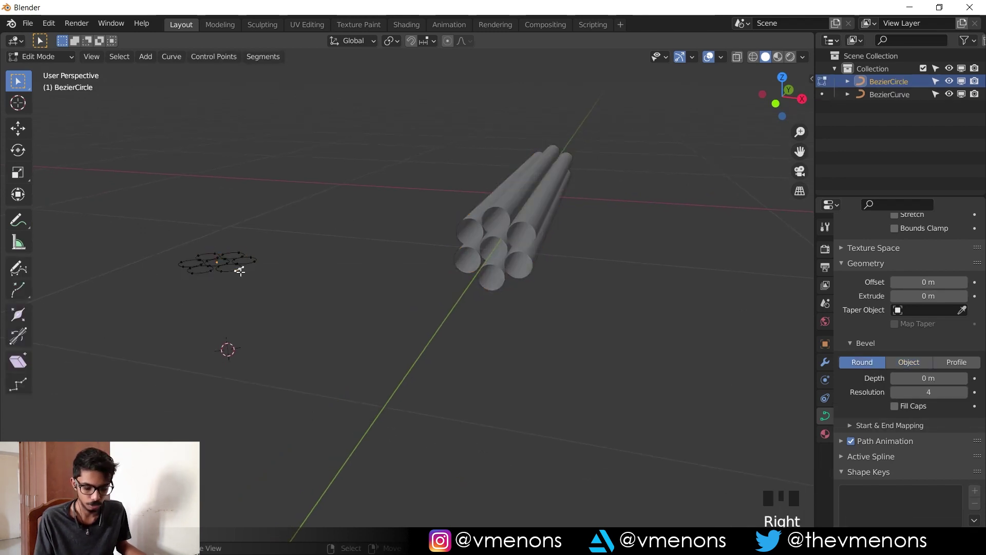
pyautogui.press('g')
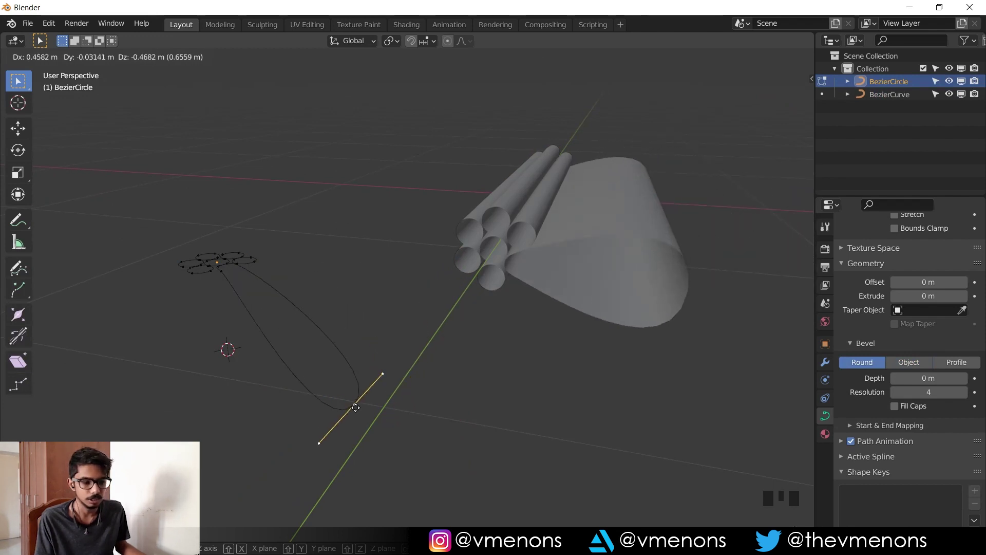
pyautogui.rightClick(355, 408)
pyautogui.press('Tab')
# - Scale the seven-circle profile down slightly in Object Mode to make the cable thinner
pyautogui.press('s')
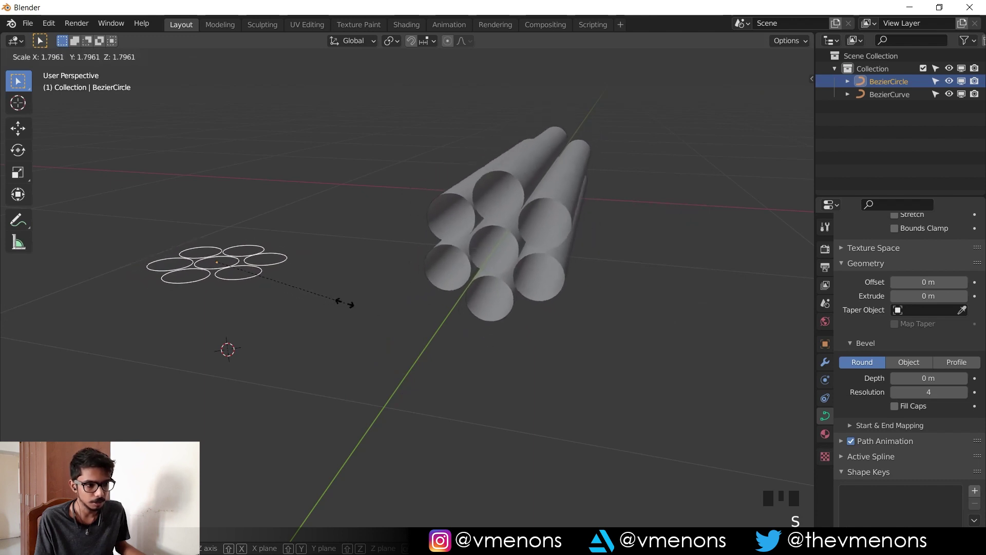
pyautogui.click(226, 249)
pyautogui.scroll(3, 511, 328)
pyautogui.keyDown('shift'); pyautogui.moveTo(511, 328); pyautogui.dragTo(494, 329, button='middle'); pyautogui.keyUp('shift')
# - Rotate the seven-circle profile about the global Z axis
pyautogui.press('r')
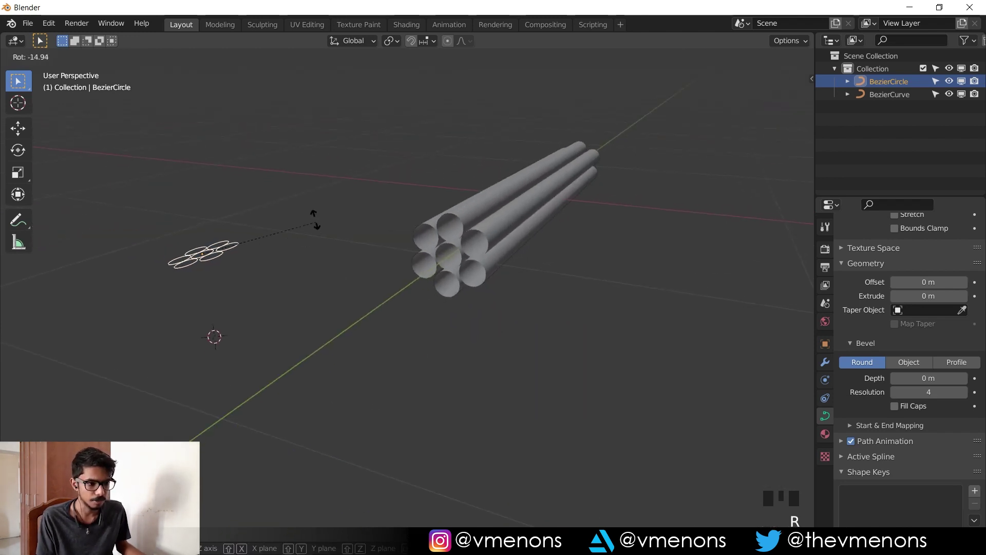
pyautogui.press('Escape')
pyautogui.press('r')
pyautogui.press('z')
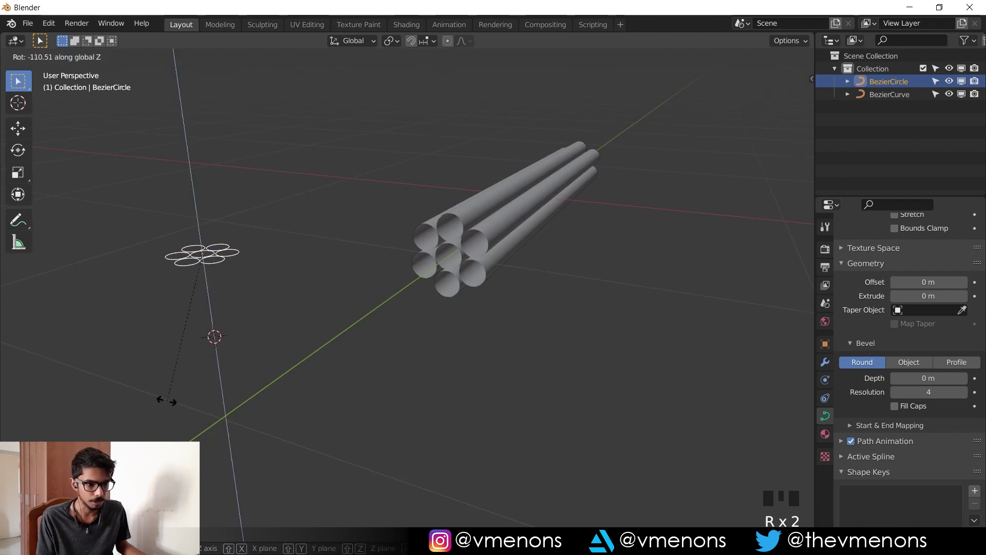
pyautogui.click(166, 400)
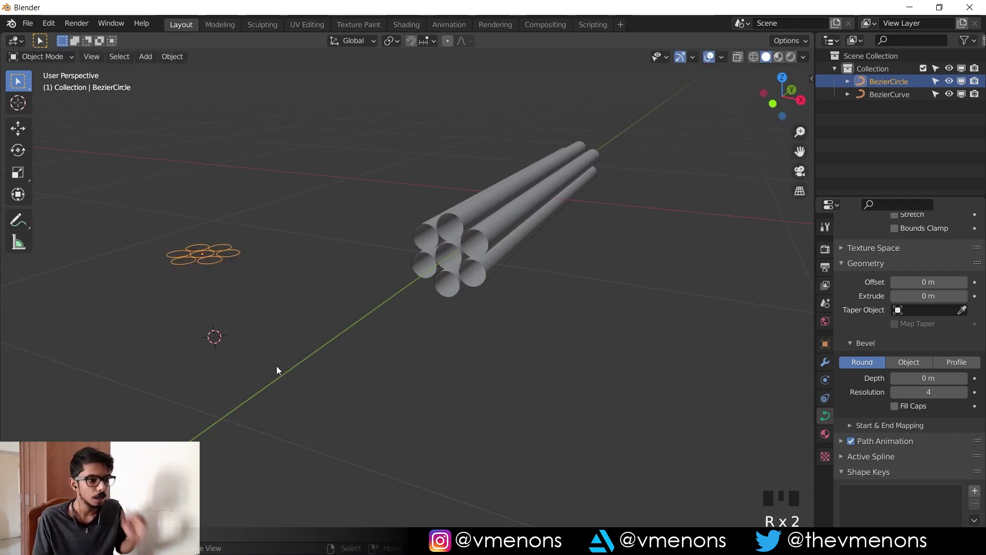
# - Tilt the near end point of the straight curve in Edit Mode to twist the cable strands, and return to Object Mode
pyautogui.rightClick(445, 227)
pyautogui.press('Tab')
pyautogui.moveTo(445, 228); pyautogui.dragTo(477, 263, button='middle')
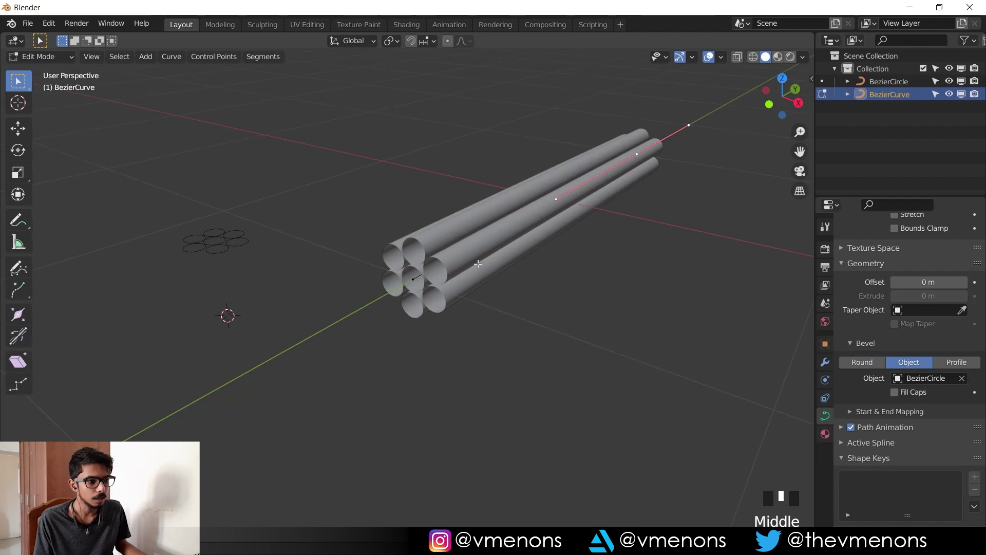
pyautogui.keyDown('shift'); pyautogui.moveTo(586, 232); pyautogui.dragTo(561, 228, button='middle'); pyautogui.keyUp('shift')
pyautogui.rightClick(363, 277)
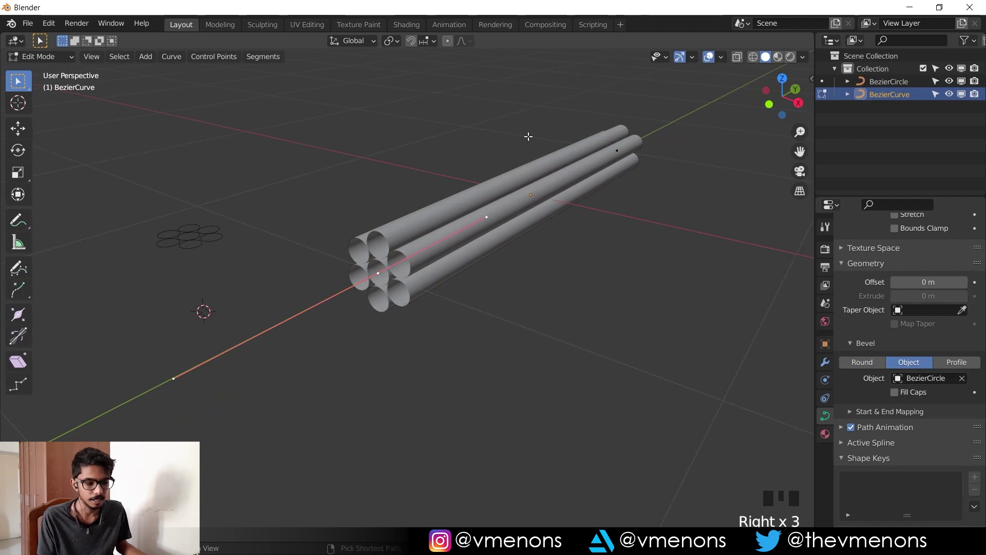
pyautogui.hotkey('ctrl', 't')
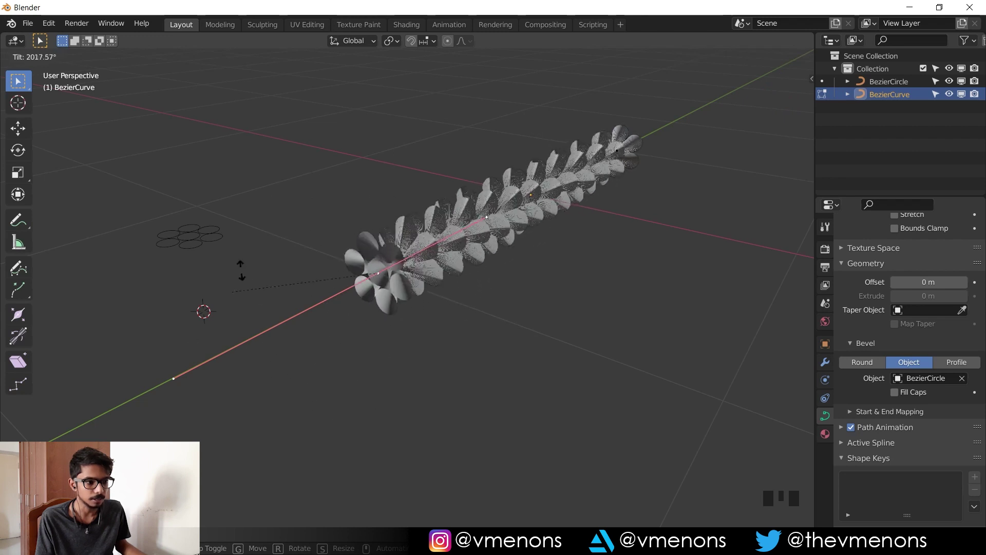
pyautogui.press('Escape')
pyautogui.hotkey('ctrl', 't')
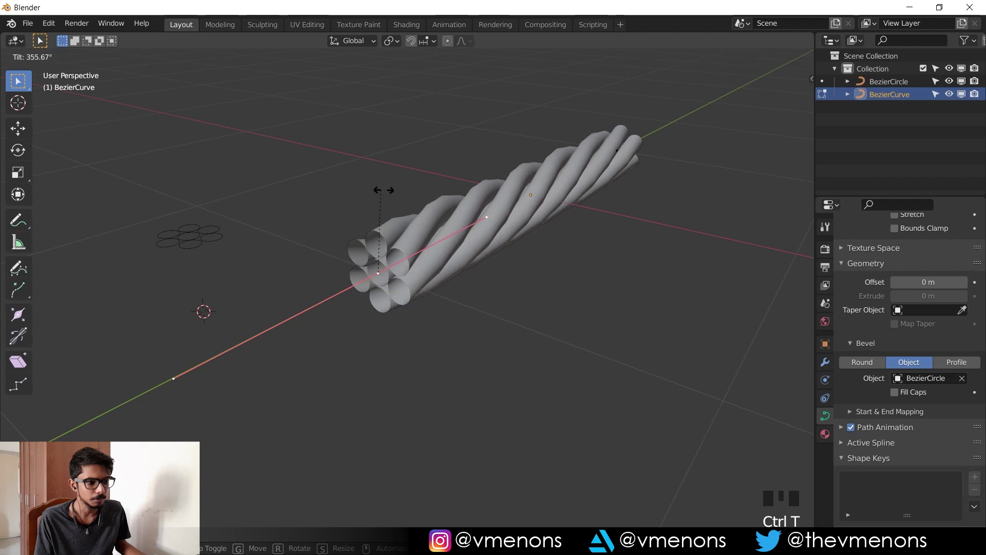
pyautogui.click(491, 306)
pyautogui.moveTo(516, 315); pyautogui.dragTo(634, 280, button='middle')
pyautogui.press('Tab')
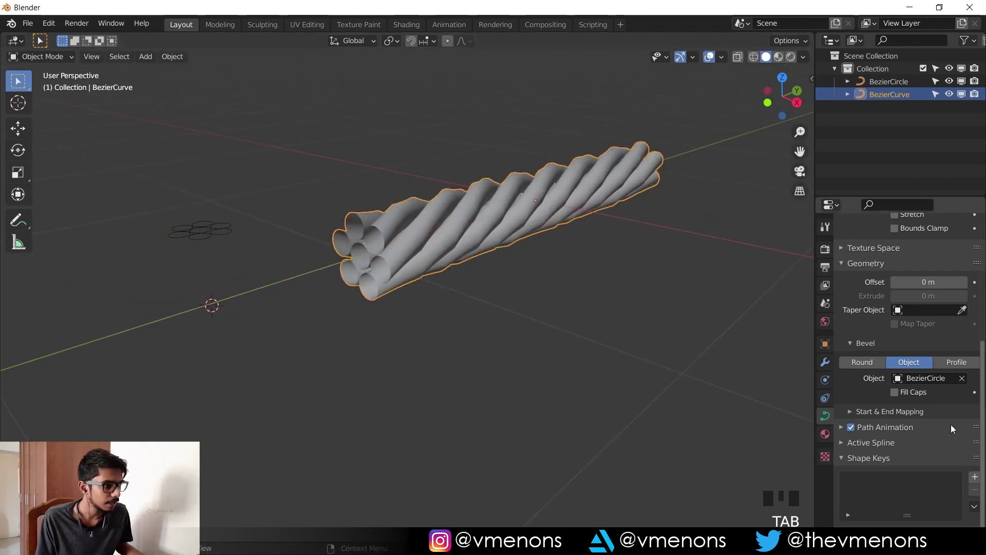
# - Raise the twisted cable curve's preview resolution to 30 to smooth the strands
pyautogui.scroll(16, 950, 423)
pyautogui.click(964, 303)
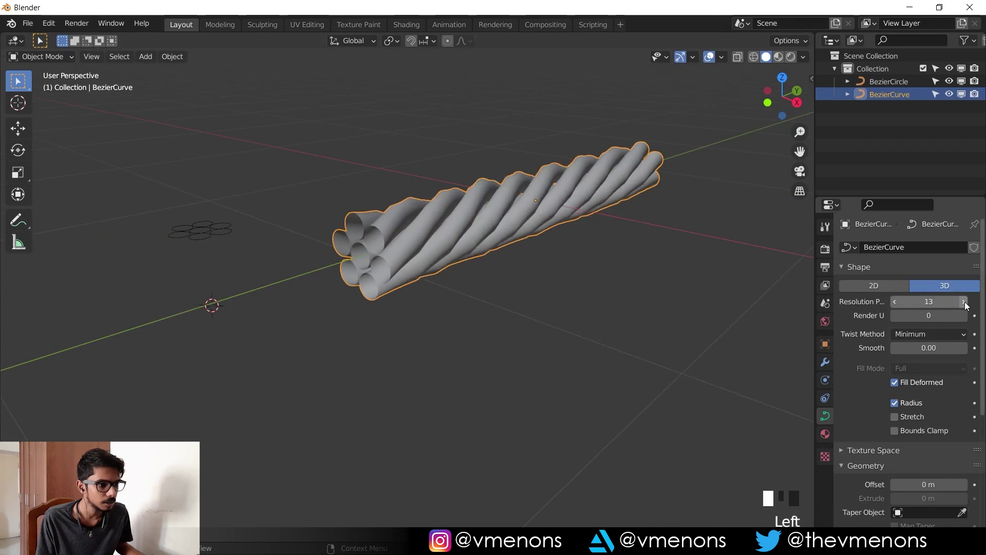
pyautogui.click(964, 303)
pyautogui.click(965, 303)
pyautogui.click(965, 303)
pyautogui.click(963, 301)
pyautogui.click(963, 301)
pyautogui.click(964, 302)
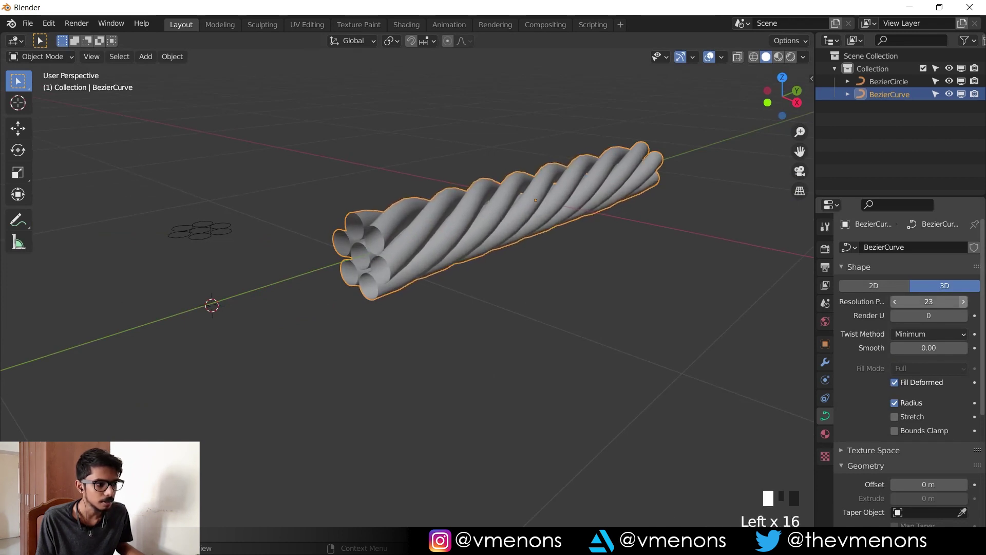
pyautogui.click(963, 302)
pyautogui.click(963, 302)
pyautogui.click(963, 302)
pyautogui.click(964, 302)
pyautogui.scroll(-2, 535, 336)
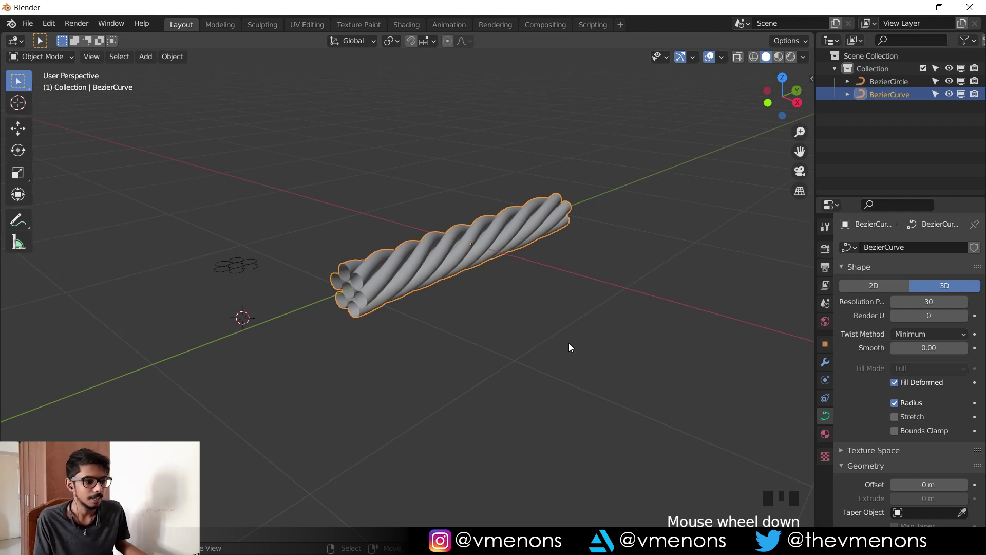
pyautogui.scroll(2, 565, 339)
pyautogui.keyDown('shift'); pyautogui.moveTo(565, 338); pyautogui.dragTo(535, 339, button='middle'); pyautogui.keyUp('shift')
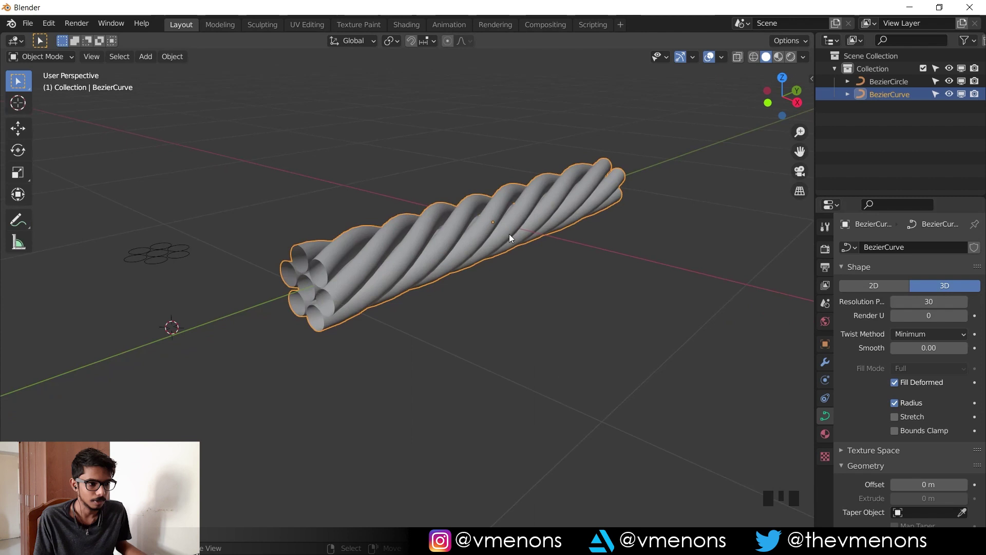
pyautogui.press('w')
pyautogui.click(328, 207)
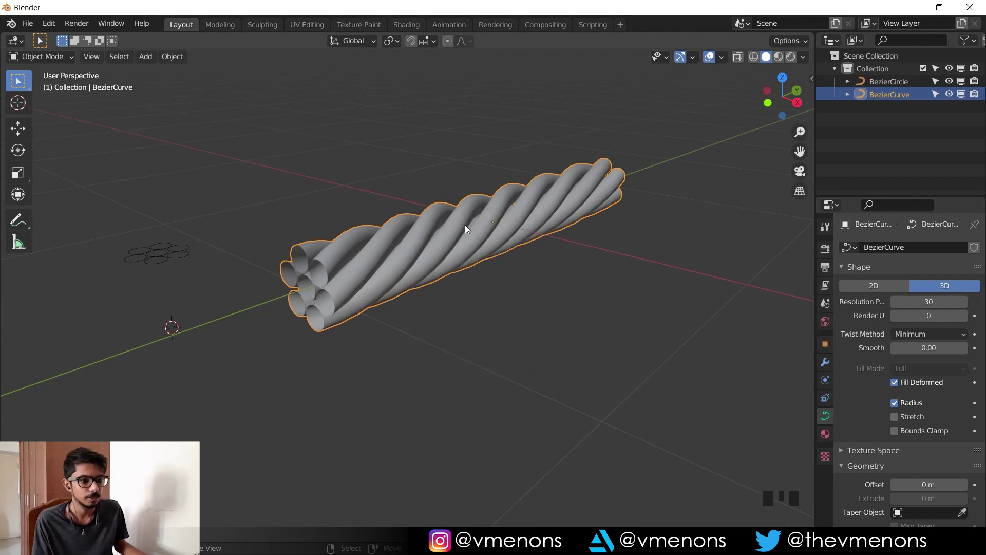
pyautogui.scroll(-2, 464, 224)
pyautogui.keyDown('shift'); pyautogui.moveTo(464, 224); pyautogui.dragTo(484, 215, button='middle'); pyautogui.keyUp('shift')
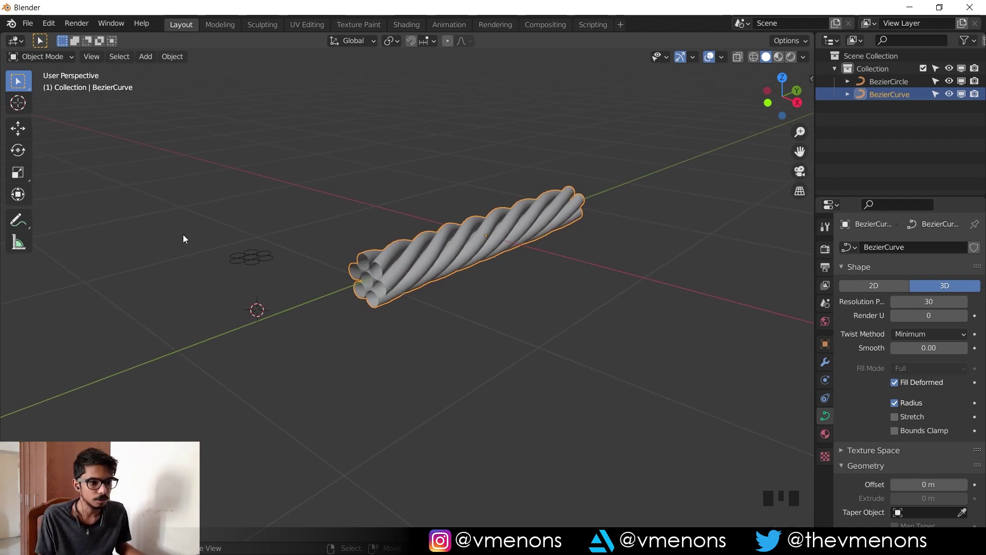
# - Delete the twisted cable curve, keeping the seven-circle profile
pyautogui.moveTo(197, 223); pyautogui.dragTo(275, 265)
pyautogui.rightClick(396, 264)
pyautogui.press('x')
pyautogui.click(407, 225)
pyautogui.keyDown('shift'); pyautogui.moveTo(335, 140); pyautogui.dragTo(315, 149, button='middle'); pyautogui.keyUp('shift')
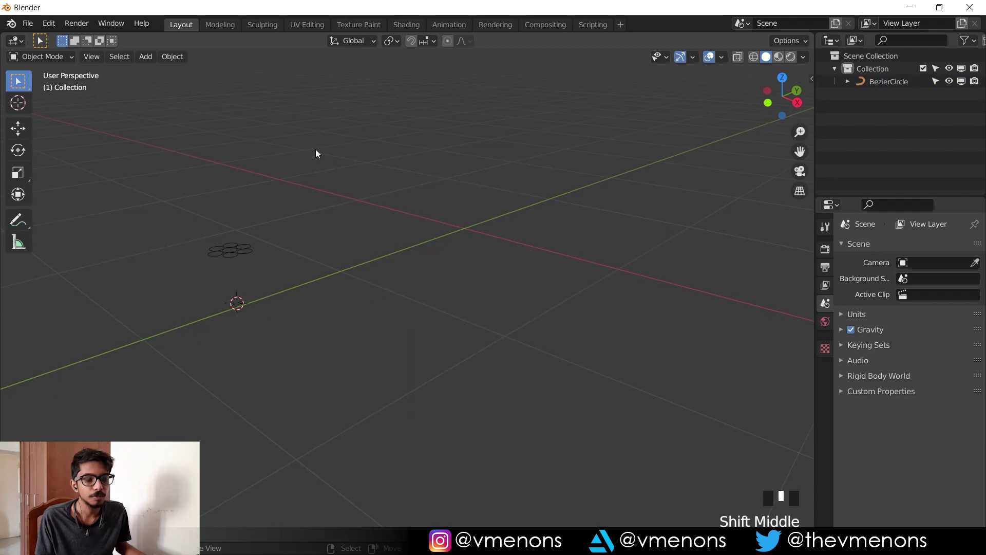
# - Disable the Add Curve: Extra Objects add-on in the Preferences and check which curve types can be added without it
pyautogui.click(50, 25)
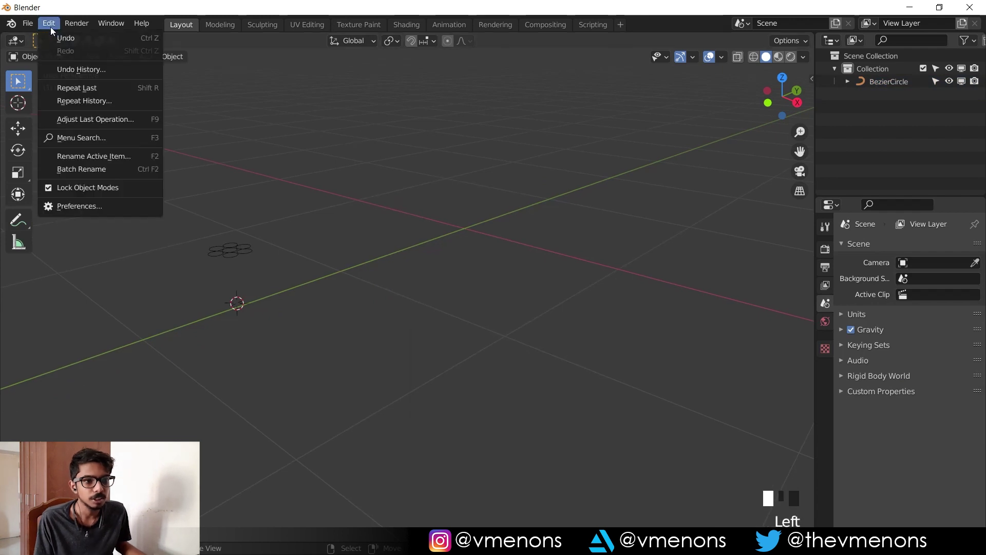
pyautogui.click(106, 205)
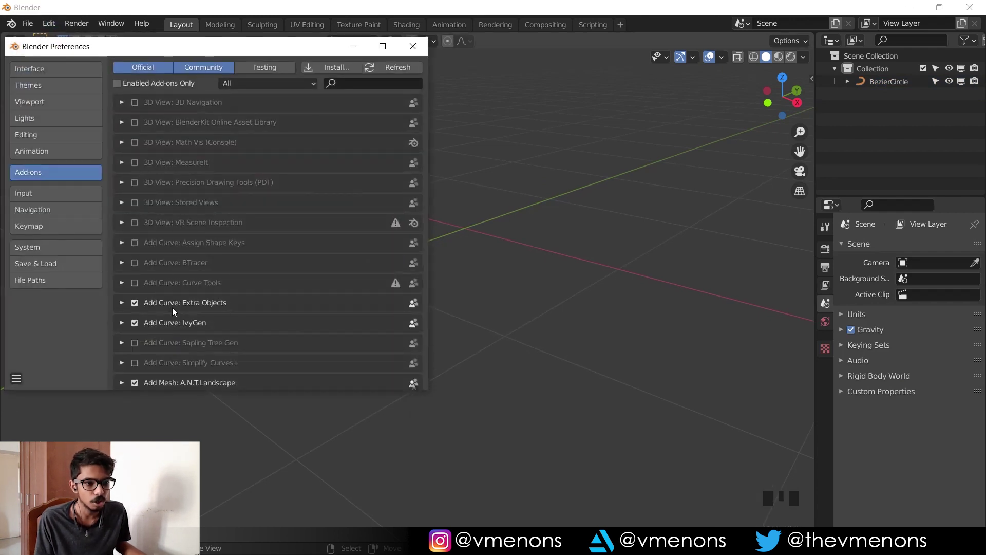
pyautogui.click(135, 302)
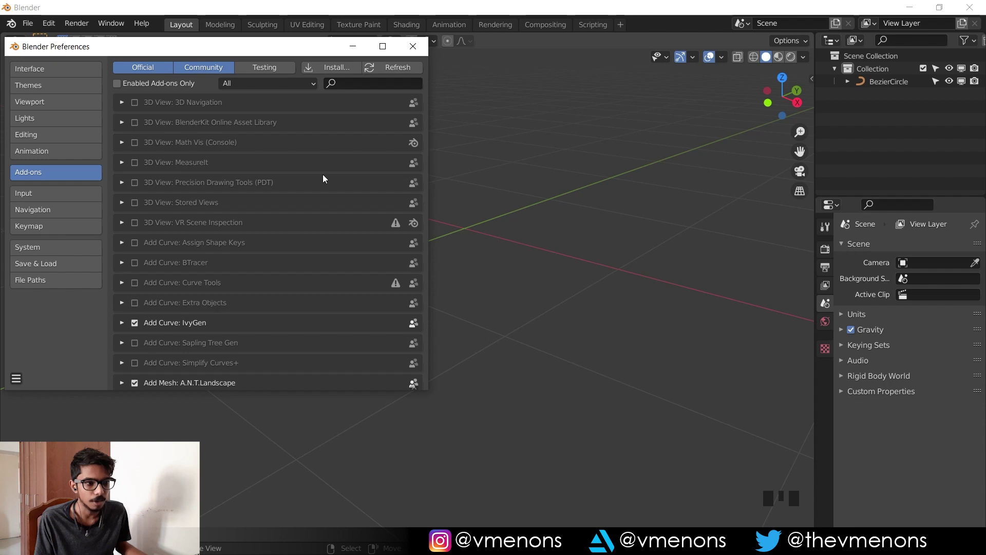
pyautogui.click(351, 48)
pyautogui.hotkey('shift', 'a')
pyautogui.moveTo(371, 87)
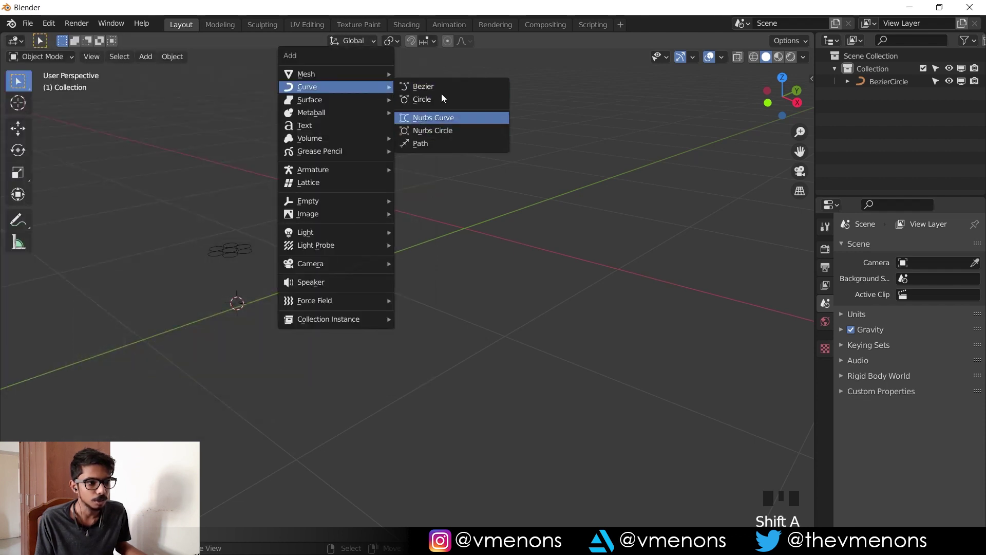
# - Enable the Add Curve: Extra Objects add-on in the Preferences
pyautogui.click(49, 23)
pyautogui.click(115, 205)
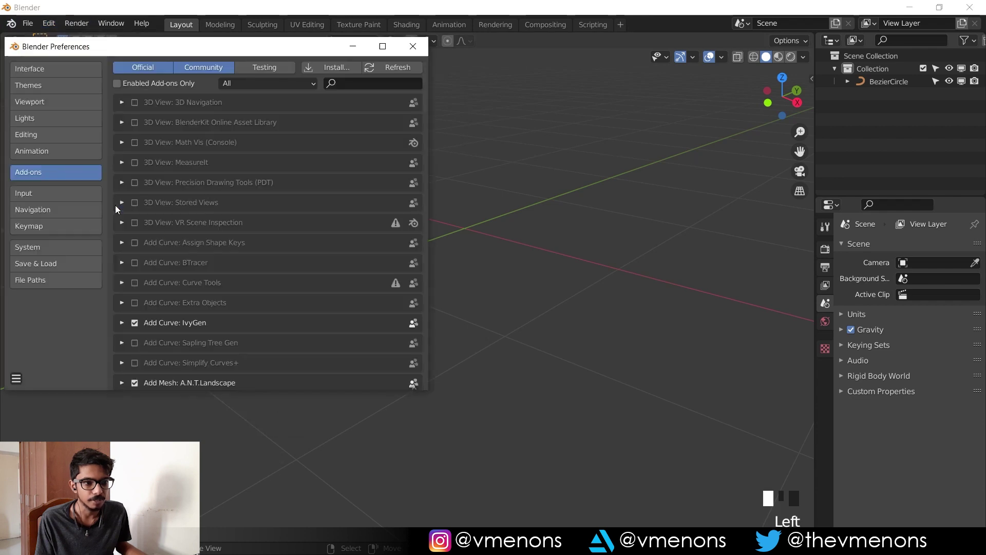
pyautogui.click(135, 302)
pyautogui.click(352, 46)
# - Add a Plain Axes empty at the 3D cursor and scale it down to slightly less than half size
pyautogui.hotkey('shift', 'a')
pyautogui.moveTo(419, 125)
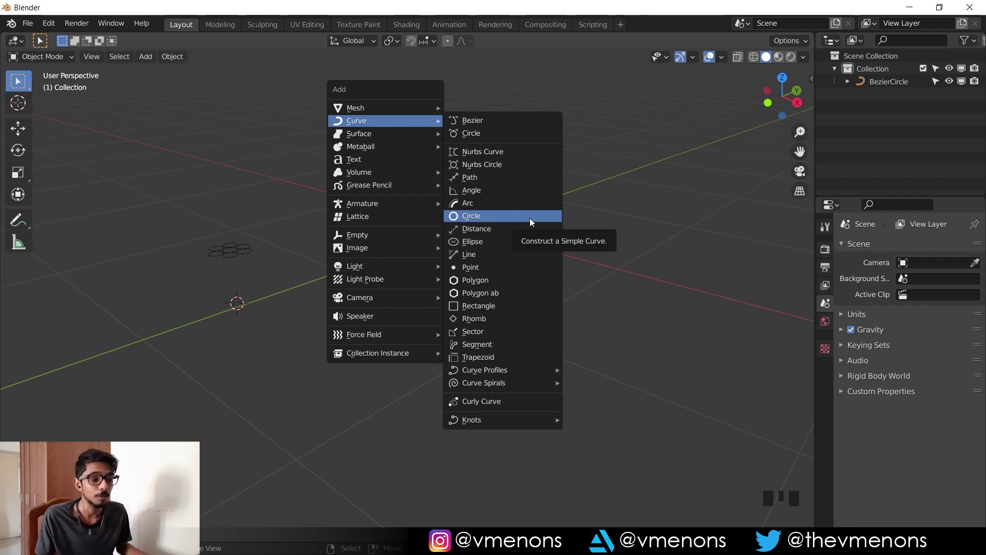
pyautogui.hotkey('shift', 'a')
pyautogui.moveTo(270, 57)
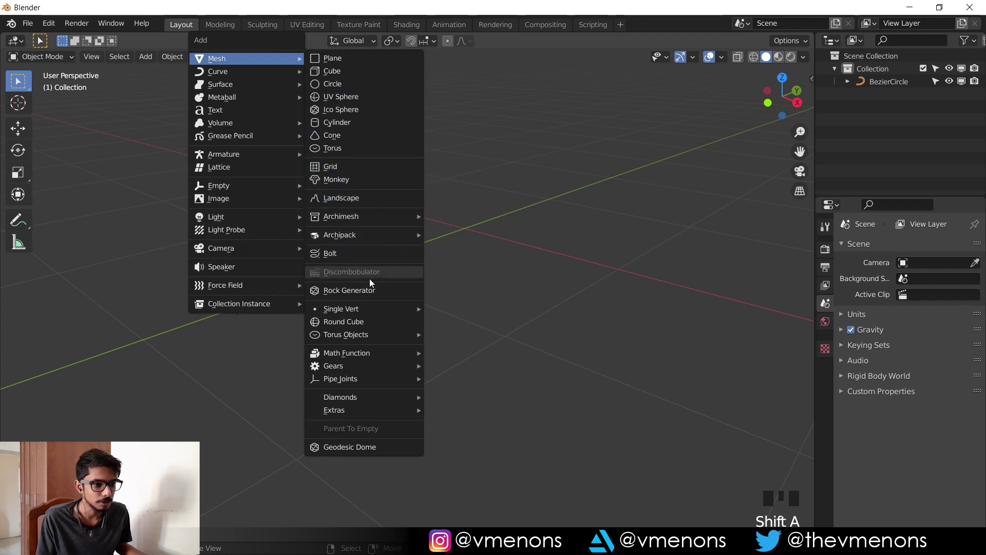
pyautogui.moveTo(223, 76)
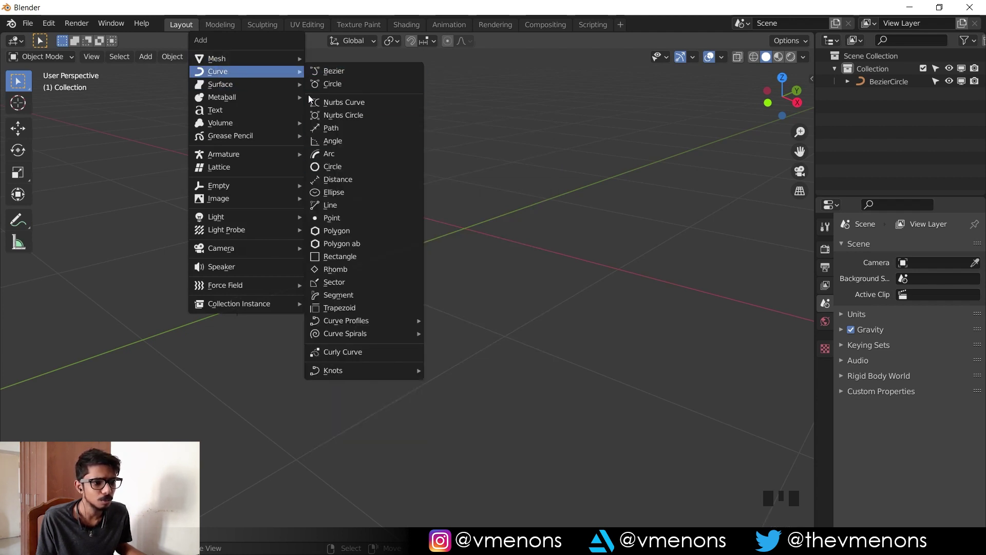
pyautogui.moveTo(226, 184)
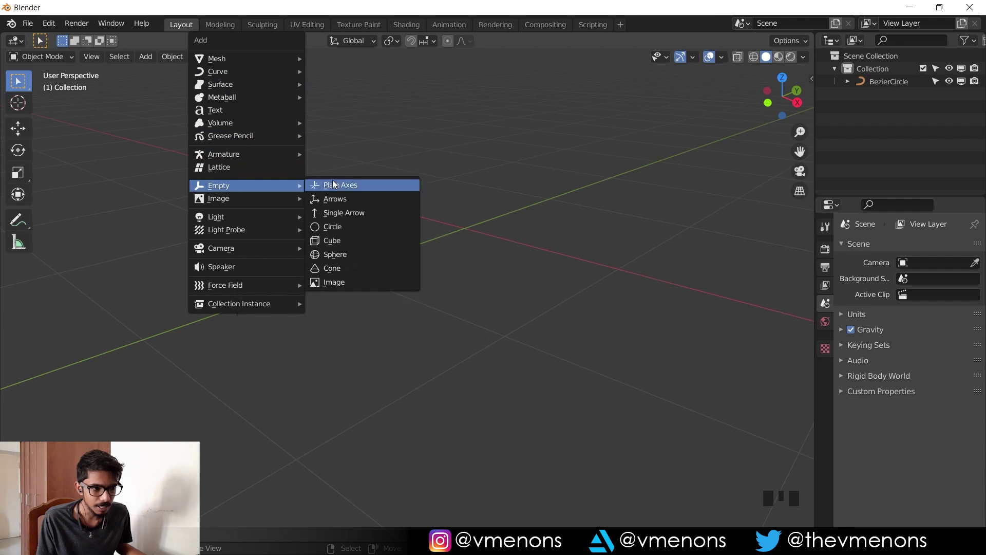
pyautogui.click(354, 185)
pyautogui.press('s')
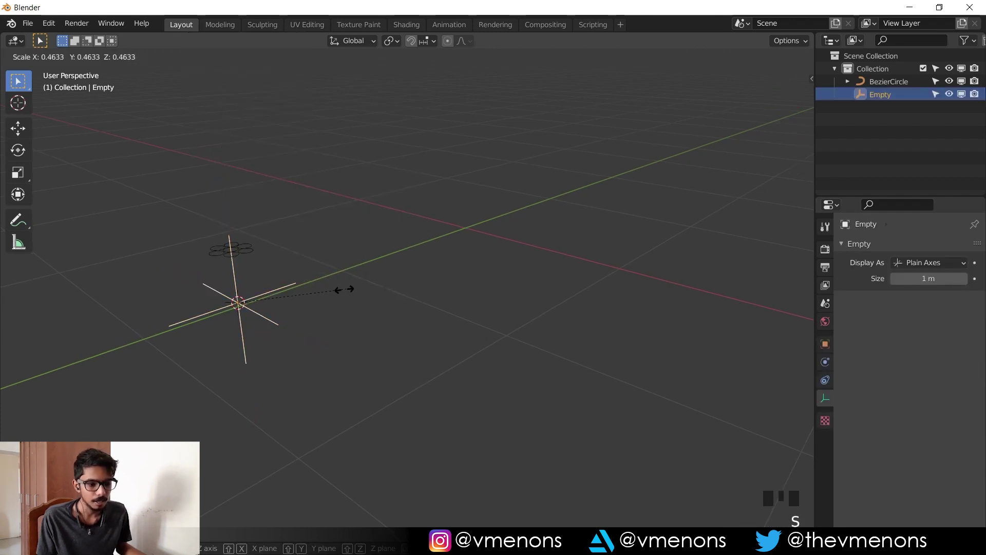
pyautogui.click(214, 293)
# - Duplicate the empty and place the copy about 2.3 m away along the global Y axis
pyautogui.hotkey('shift', 'd')
pyautogui.press('y')
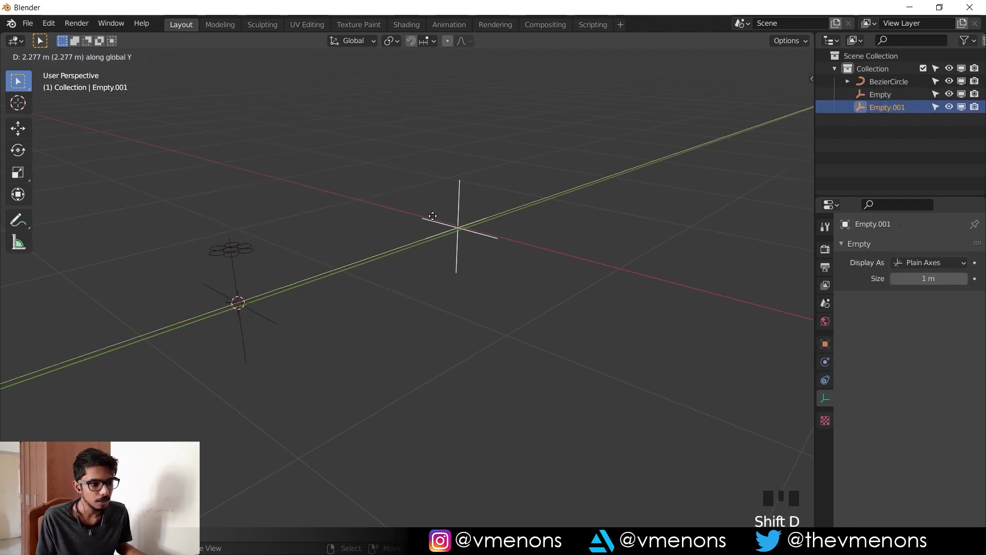
pyautogui.click(441, 265)
# - Select both empties and move them together along the X axis, away from the seven-circle profile
pyautogui.keyDown('shift'); pyautogui.moveTo(440, 265); pyautogui.dragTo(441, 285, button='middle'); pyautogui.keyUp('shift')
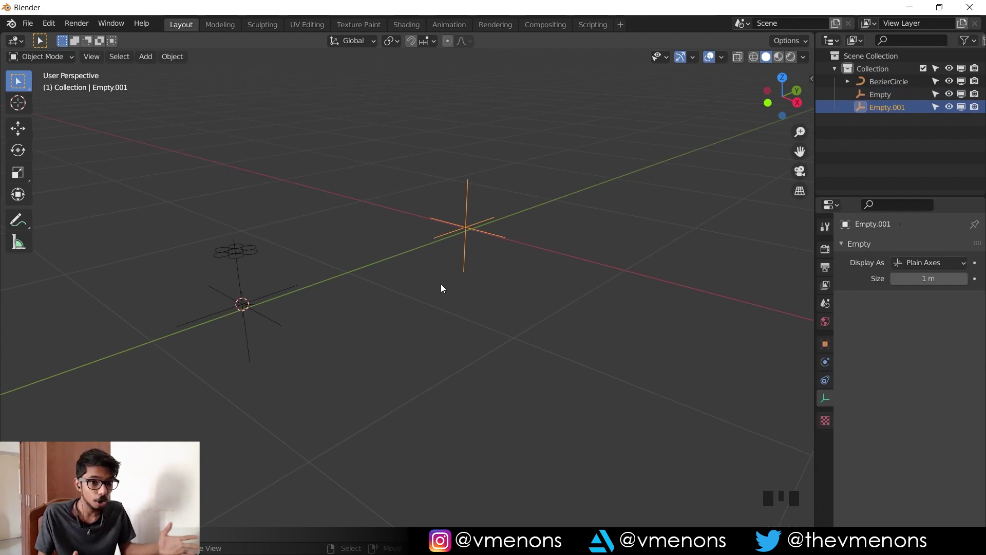
pyautogui.keyDown('shift'); pyautogui.middleClick(451, 249); pyautogui.keyUp('shift')
pyautogui.moveTo(451, 249); pyautogui.dragTo(200, 321, button='middle')
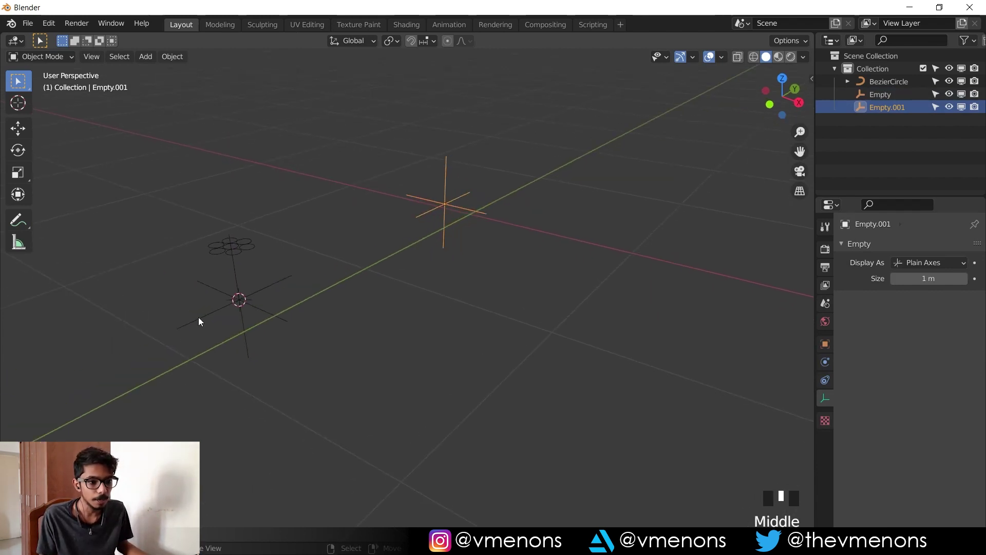
pyautogui.moveTo(343, 296); pyautogui.dragTo(348, 324, button='middle')
pyautogui.rightClick(348, 323)
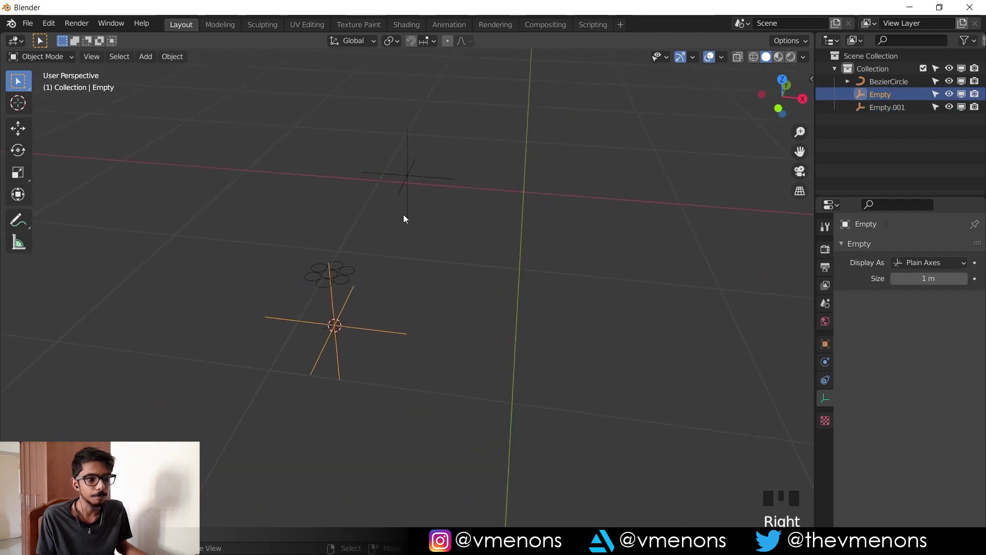
pyautogui.keyDown('shift'); pyautogui.rightClick(410, 196); pyautogui.keyUp('shift')
pyautogui.press('g')
pyautogui.press('x')
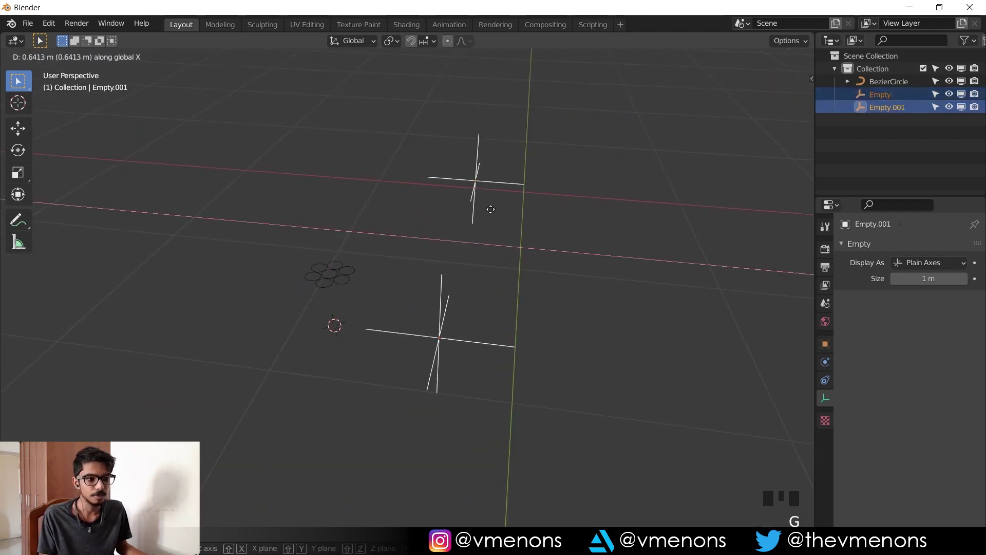
pyautogui.click(553, 228)
# - Select both empties and add a Catenary curve from the Knots group spanning between them
pyautogui.moveTo(588, 257); pyautogui.dragTo(490, 334, button='middle')
pyautogui.scroll(2, 392, 330)
pyautogui.rightClick(362, 308)
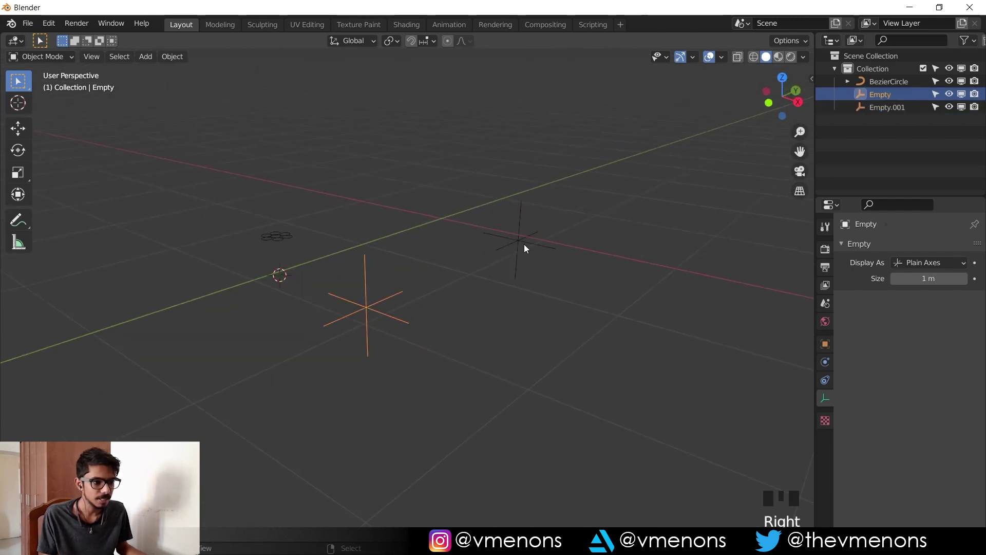
pyautogui.keyDown('shift'); pyautogui.rightClick(520, 243); pyautogui.keyUp('shift')
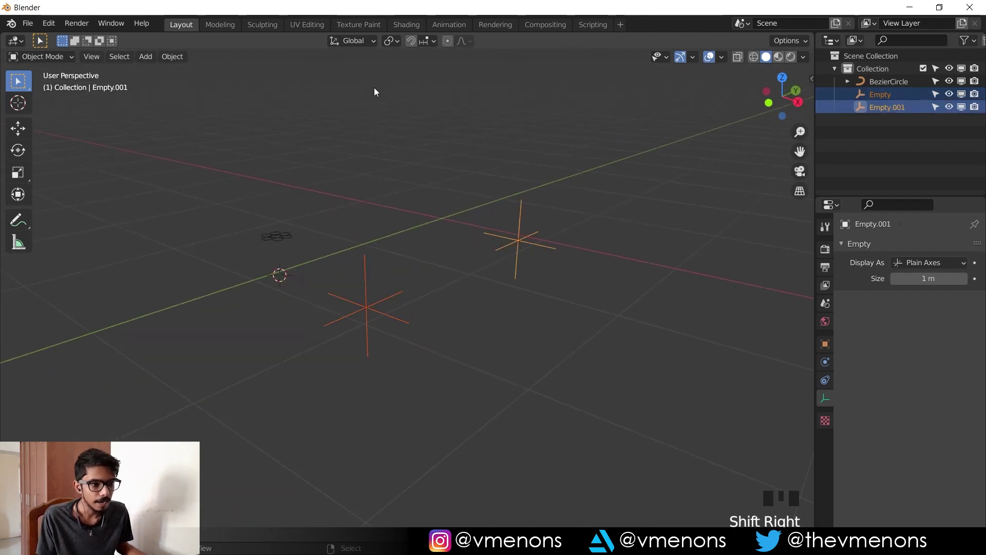
pyautogui.hotkey('shift', 'a')
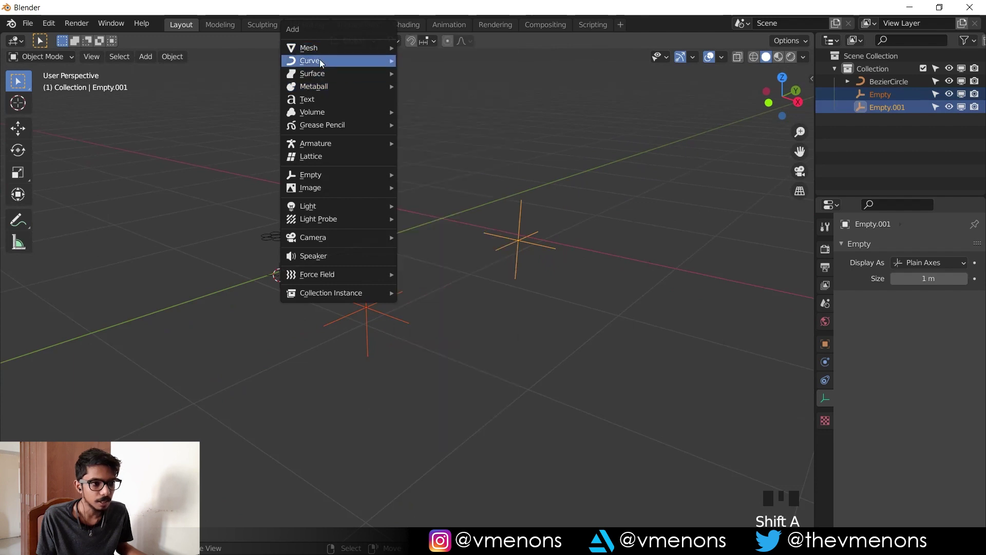
pyautogui.moveTo(320, 60)
pyautogui.moveTo(417, 360)
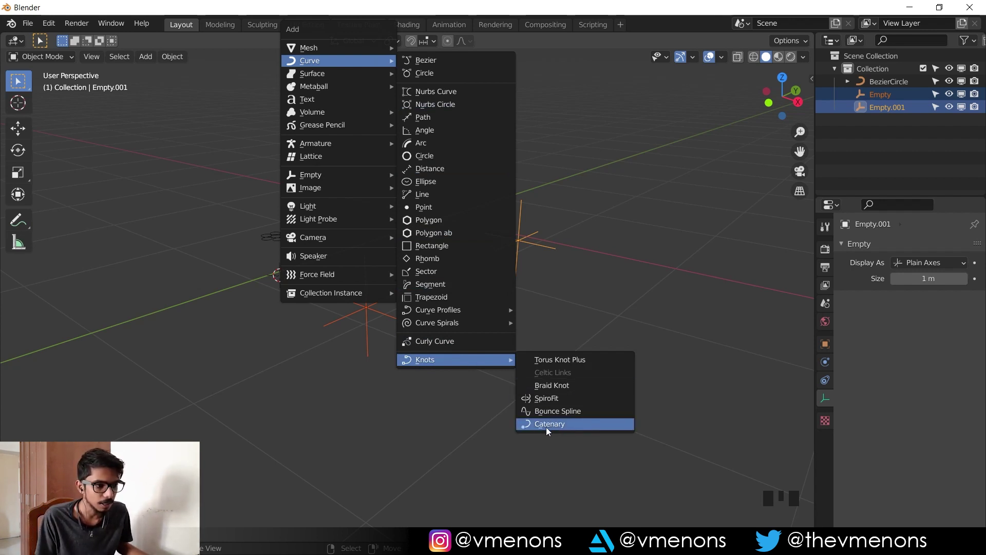
pyautogui.click(561, 424)
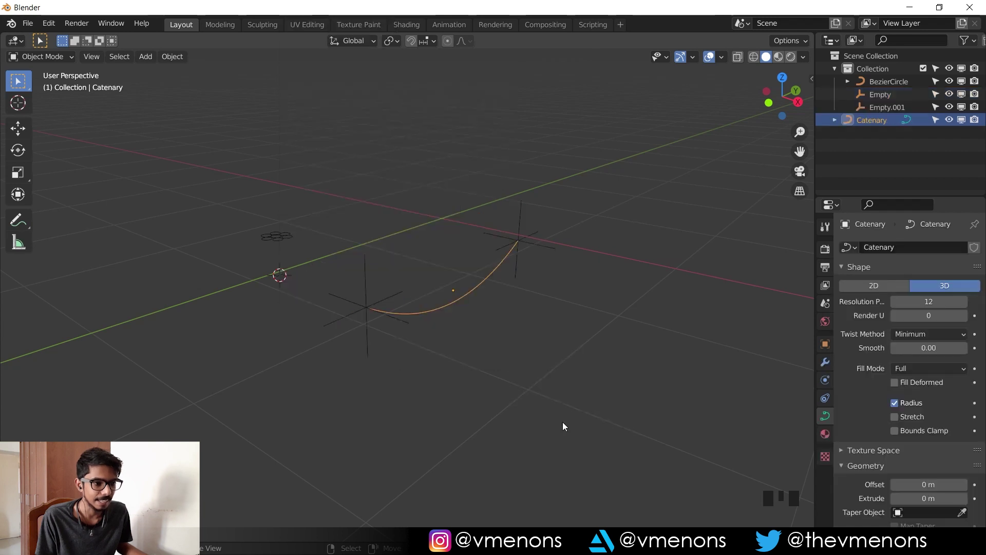
# - Increase the catenary's sag by setting its variable a to about 0.98
pyautogui.keyDown('shift'); pyautogui.moveTo(562, 421); pyautogui.dragTo(377, 342, button='middle'); pyautogui.keyUp('shift')
pyautogui.scroll(3, 367, 352)
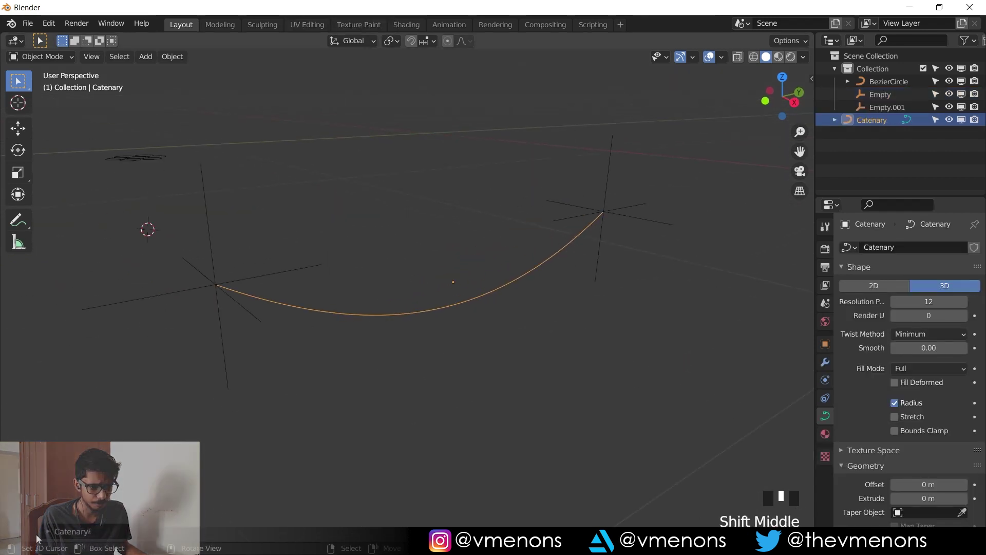
pyautogui.click(67, 534)
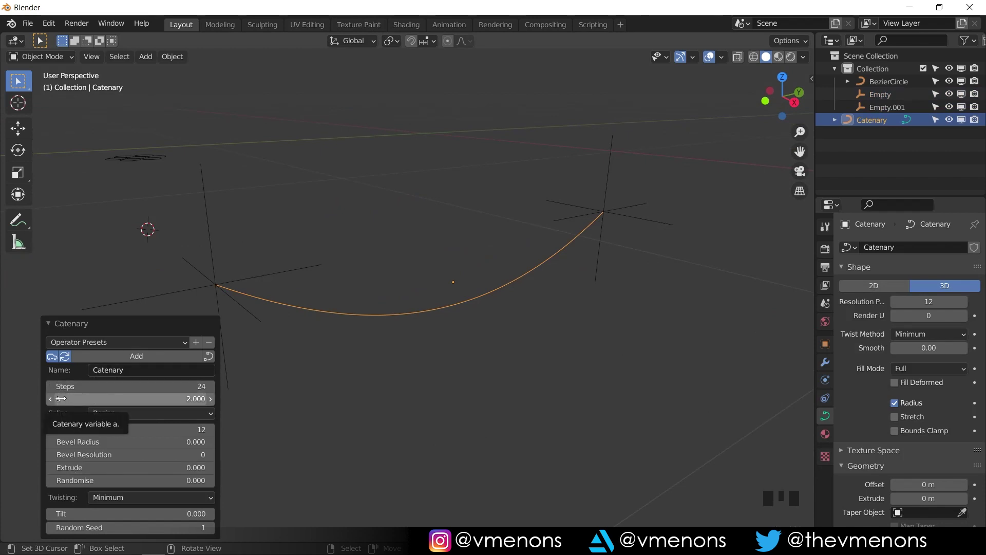
pyautogui.moveTo(79, 404)
pyautogui.mouseDown()
pyautogui.moveTo(44, 404)
pyautogui.moveTo(77, 404)
pyautogui.mouseUp()
pyautogui.keyDown('shift'); pyautogui.moveTo(464, 429); pyautogui.dragTo(484, 417, button='middle'); pyautogui.keyUp('shift')
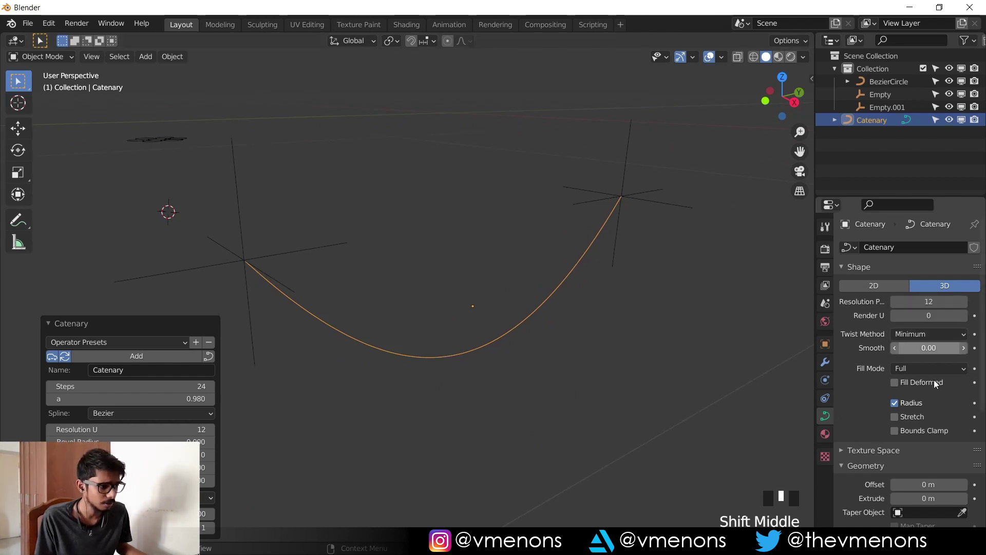
pyautogui.scroll(-11, 930, 392)
pyautogui.moveTo(922, 362); pyautogui.dragTo(924, 364)
pyautogui.moveTo(770, 353); pyautogui.dragTo(717, 354, button='middle')
pyautogui.hotkey('ctrl', 'z')
# - Set the catenary's bevel to Object and pick the seven-circle BezierCircle profile as the bevel object
pyautogui.scroll(10, 924, 355)
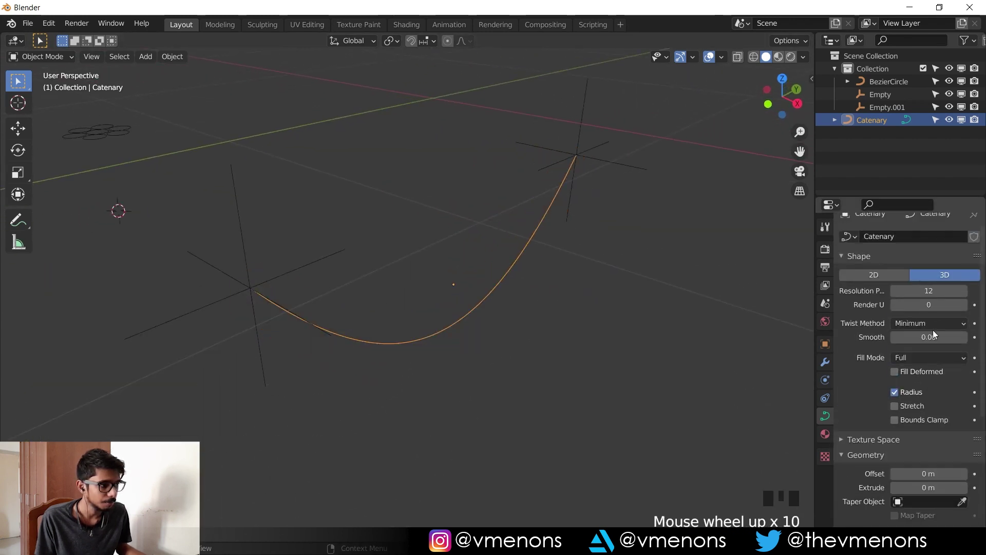
pyautogui.scroll(-9, 935, 317)
pyautogui.click(907, 370)
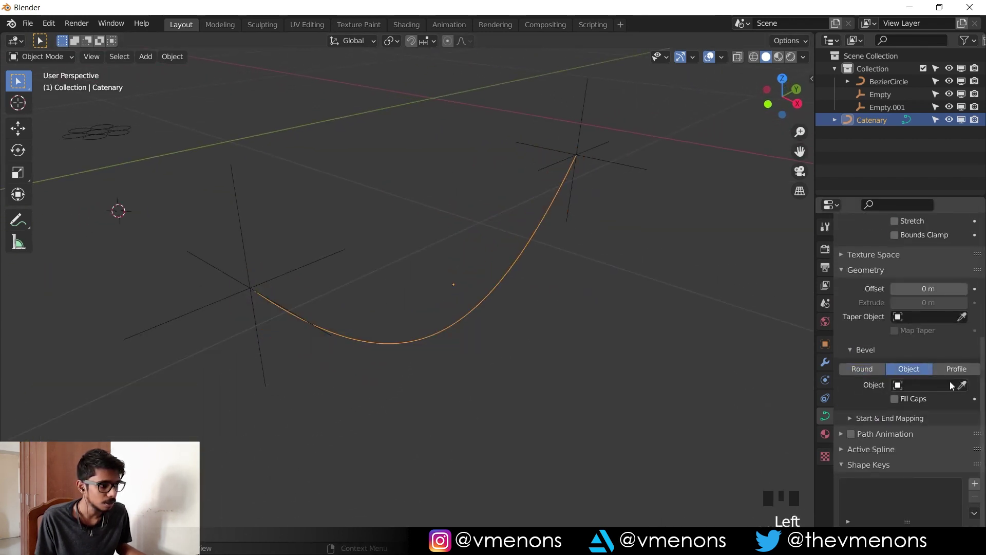
pyautogui.click(962, 385)
pyautogui.click(120, 126)
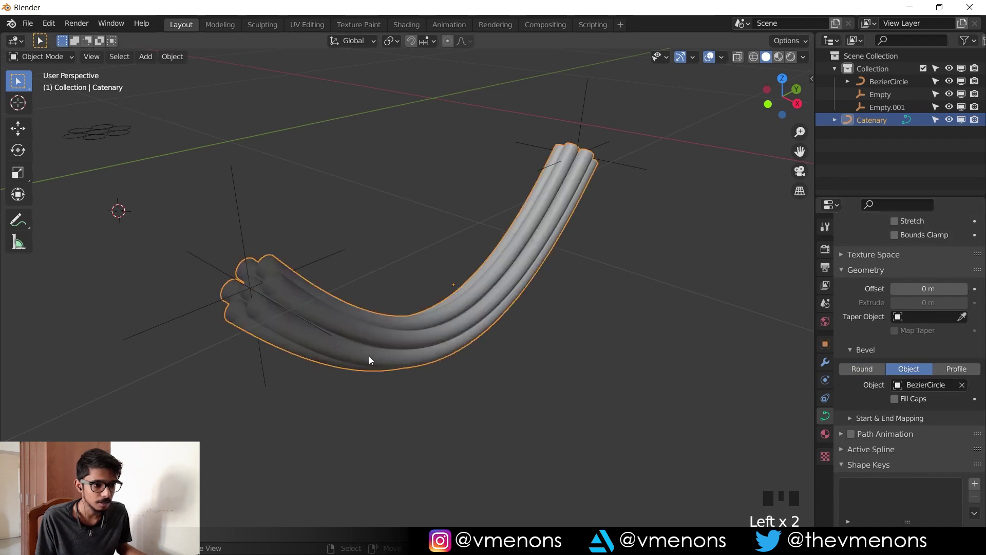
# - Edit the catenary's control points and try tilting the single end point at the first empty
pyautogui.moveTo(369, 355); pyautogui.dragTo(402, 352, button='middle')
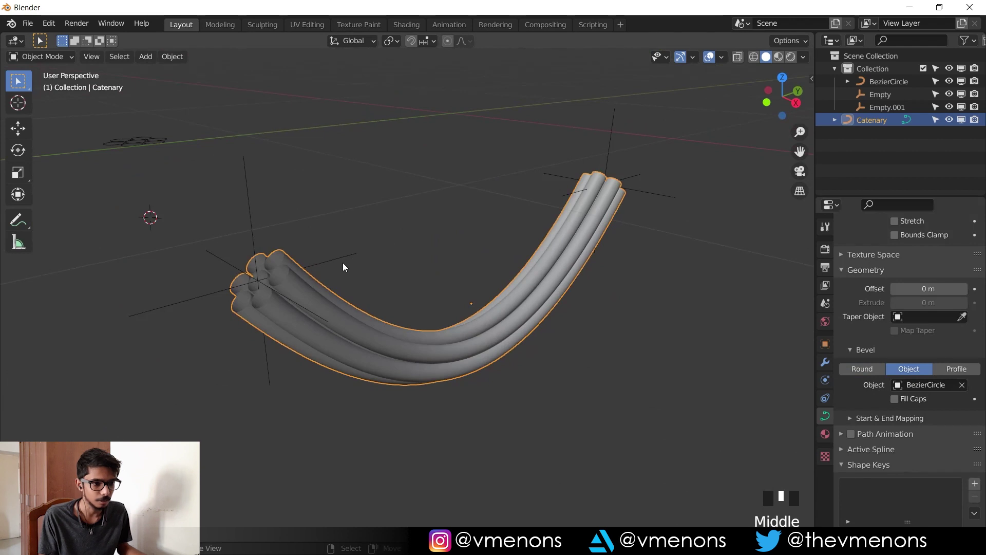
pyautogui.press('Tab')
pyautogui.hotkey('ctrl', 't')
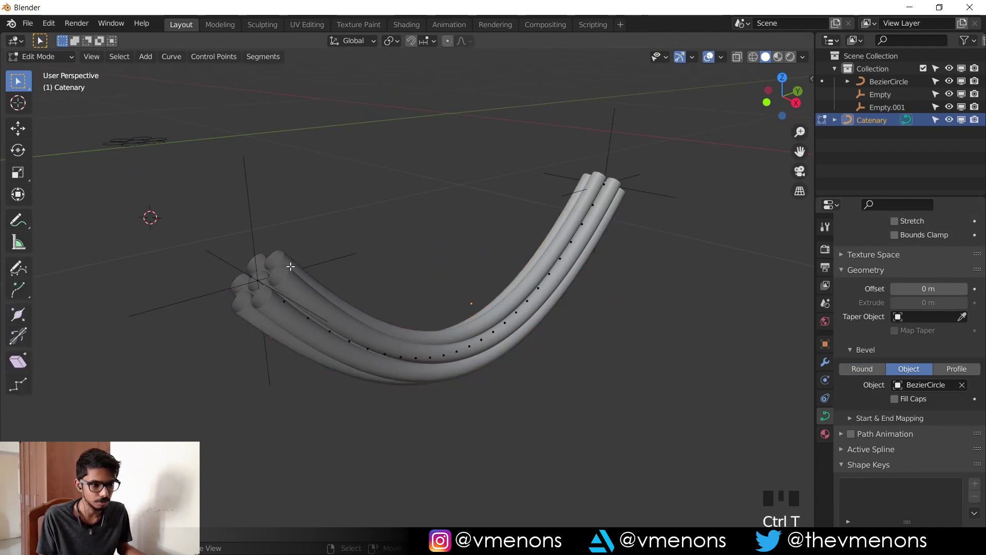
pyautogui.rightClick(256, 280)
pyautogui.hotkey('ctrl', 't')
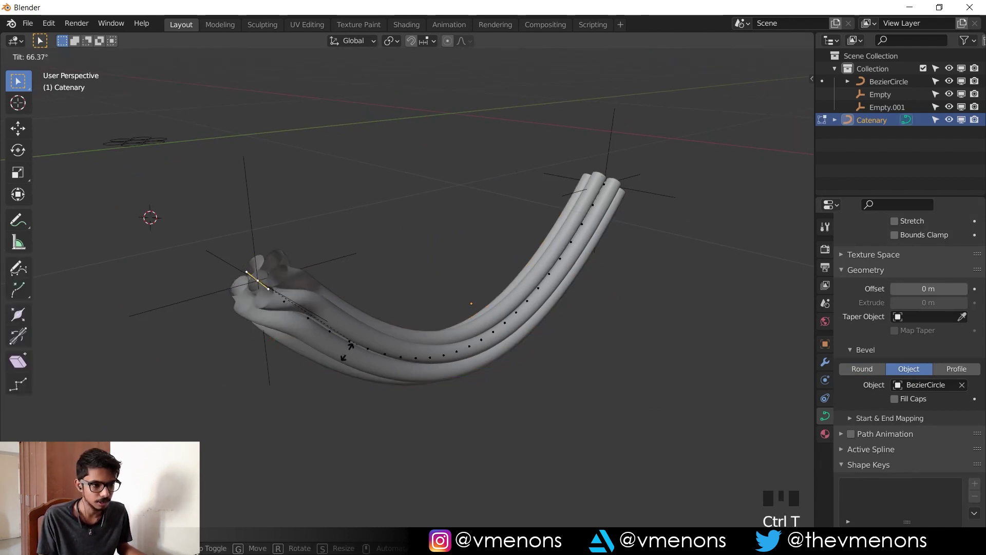
# - Enable proportional editing, tilt the end point with a wide influence to twist the whole cable, and return to Object Mode
pyautogui.click(447, 41)
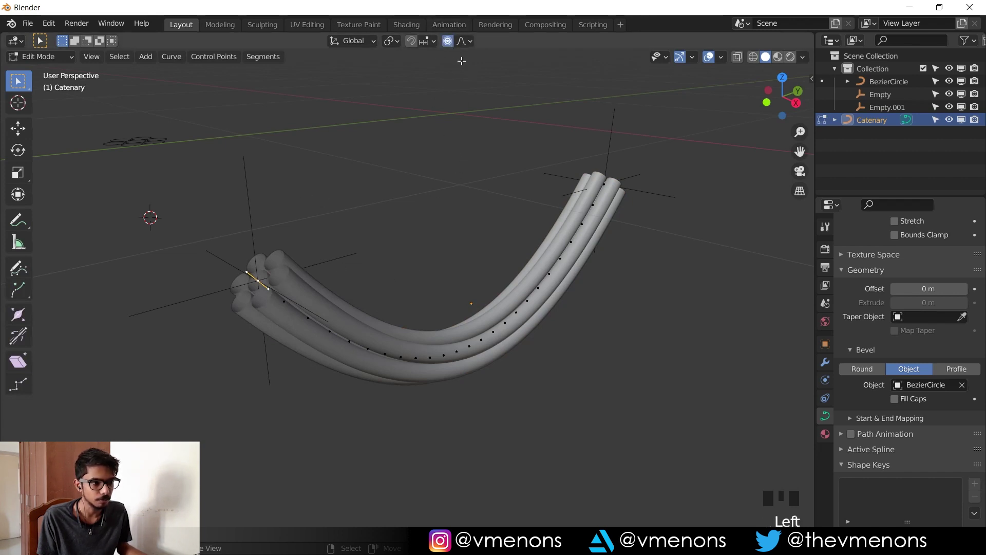
pyautogui.hotkey('ctrl', 't')
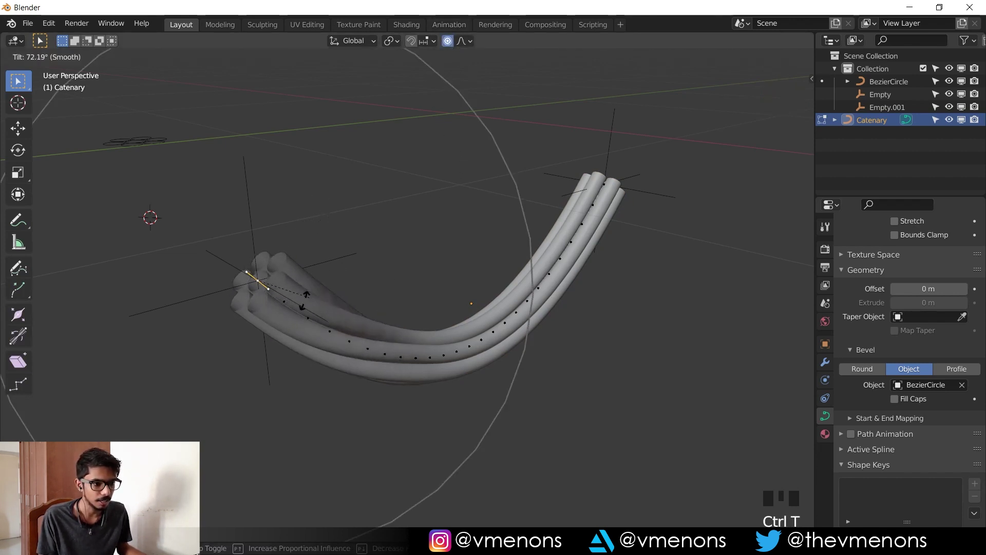
pyautogui.scroll(5, 309, 334)
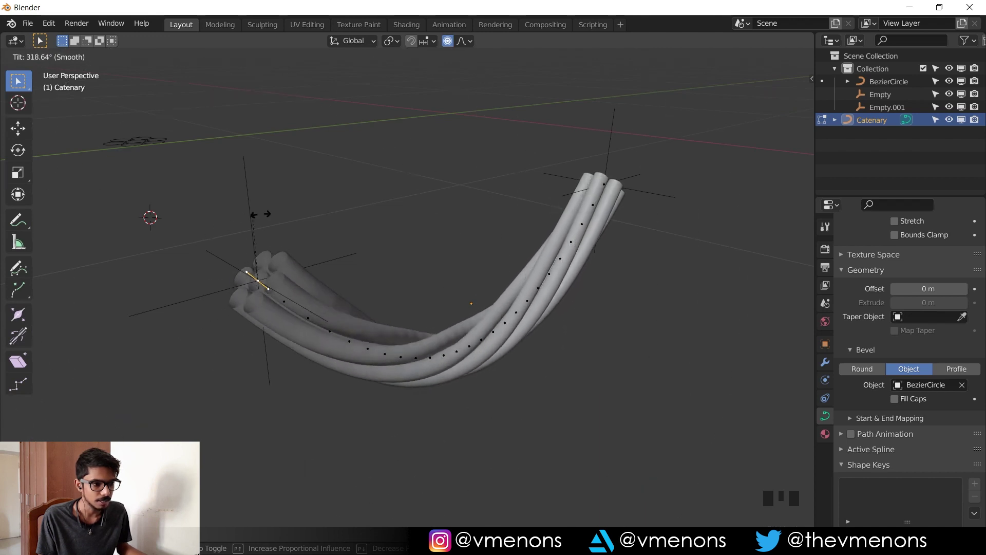
pyautogui.click(196, 409)
pyautogui.scroll(-2, 219, 323)
pyautogui.moveTo(218, 324); pyautogui.dragTo(293, 343, button='middle')
pyautogui.press('Tab')
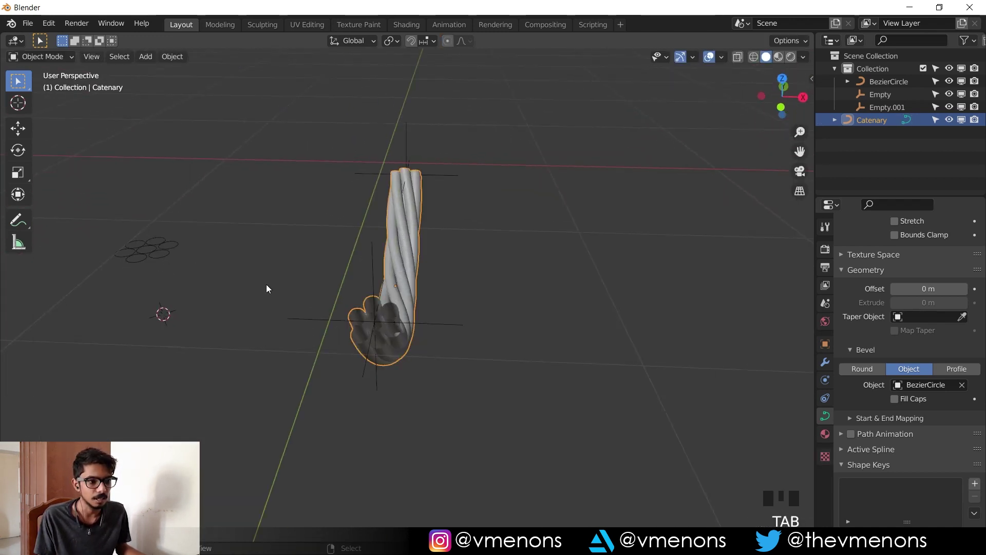
# - Open the seven-circle profile for editing and try moving one outer circle's control points with the Z axis locked
pyautogui.moveTo(266, 289); pyautogui.dragTo(355, 345, button='middle')
pyautogui.scroll(2, 355, 345)
pyautogui.rightClick(337, 315)
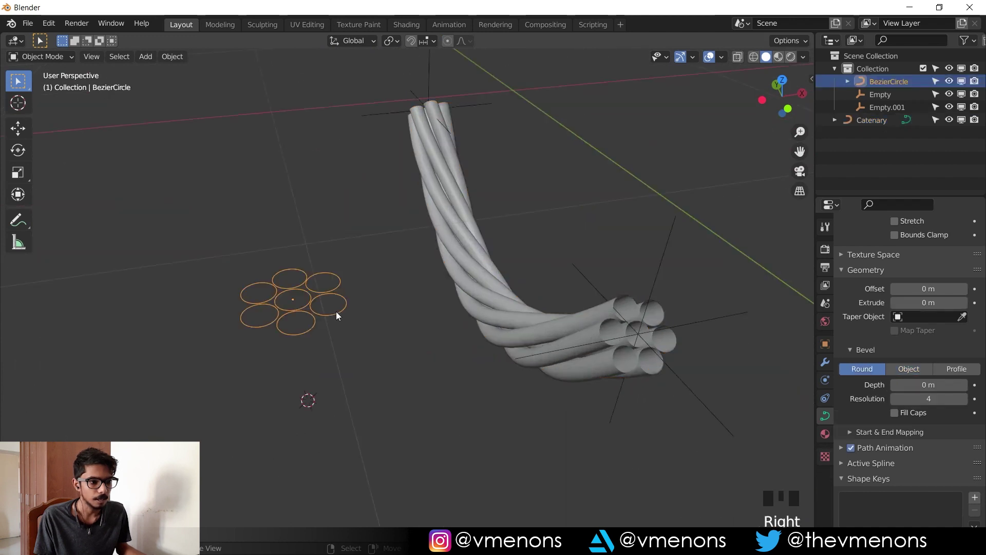
pyautogui.press('Tab')
pyautogui.keyDown('shift'); pyautogui.rightClick(330, 304); pyautogui.keyUp('shift')
pyautogui.keyDown('shift'); pyautogui.rightClick(328, 295); pyautogui.keyUp('shift')
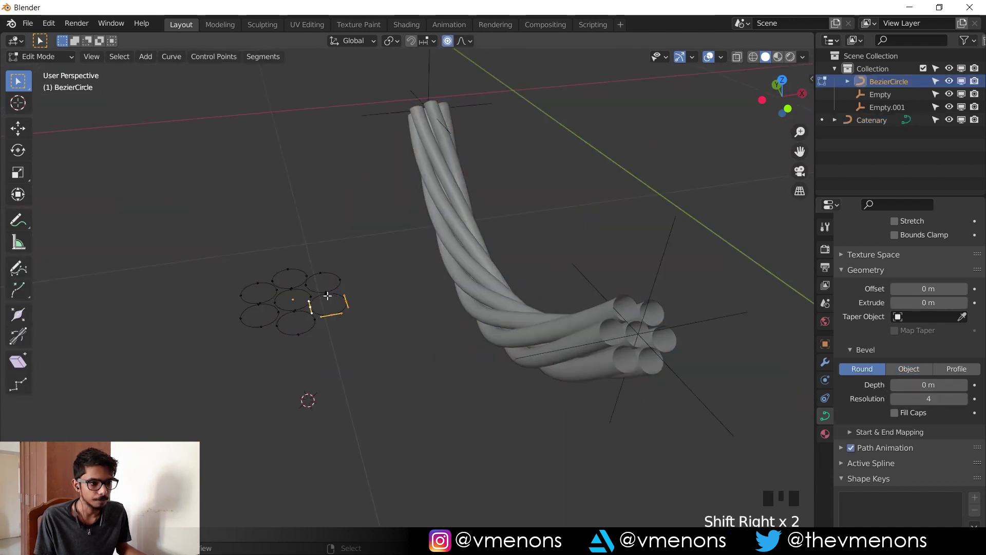
pyautogui.moveTo(403, 315)
pyautogui.mouseDown(button='middle')
pyautogui.moveTo(383, 315)
pyautogui.moveTo(388, 324)
pyautogui.mouseUp(button='middle')
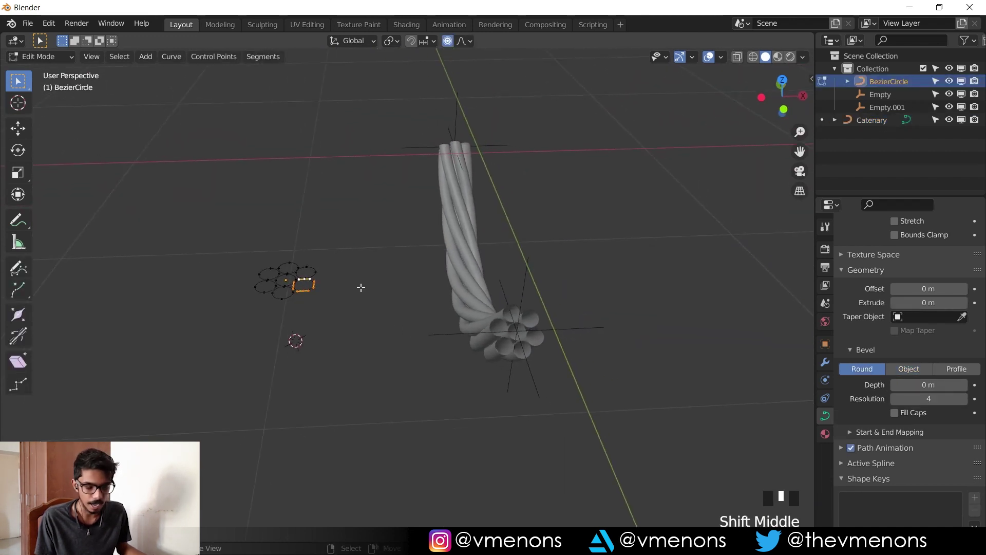
pyautogui.press('g')
pyautogui.press('z')
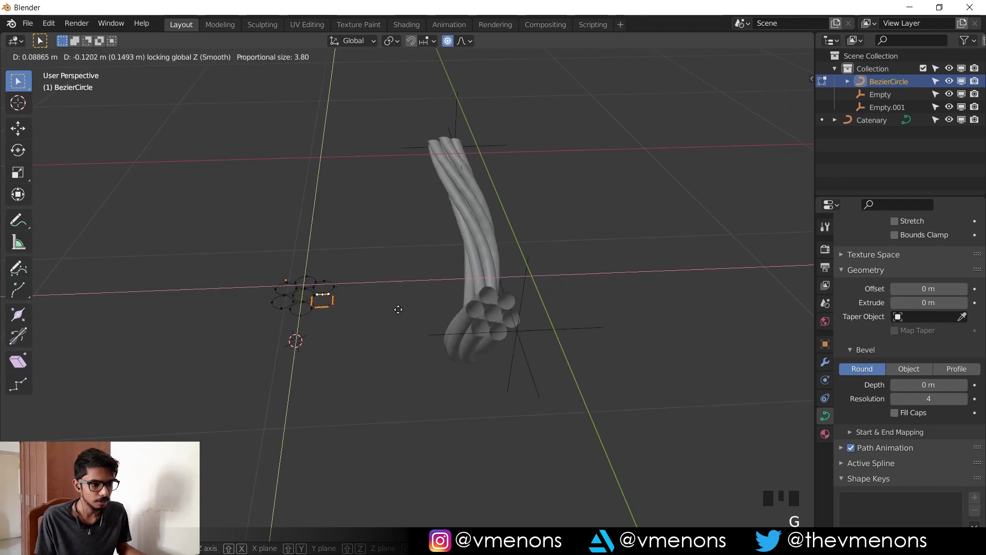
pyautogui.click(398, 310)
pyautogui.scroll(2, 311, 289)
pyautogui.keyDown('shift'); pyautogui.moveTo(311, 288); pyautogui.dragTo(408, 367, button='middle'); pyautogui.keyUp('shift')
pyautogui.scroll(3, 357, 341)
pyautogui.rightClick(420, 351)
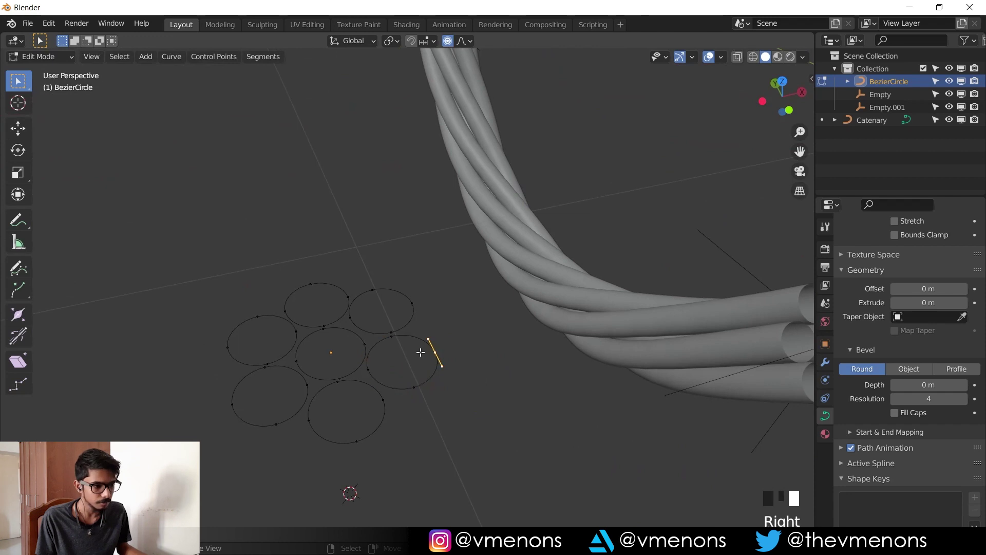
pyautogui.press('h')
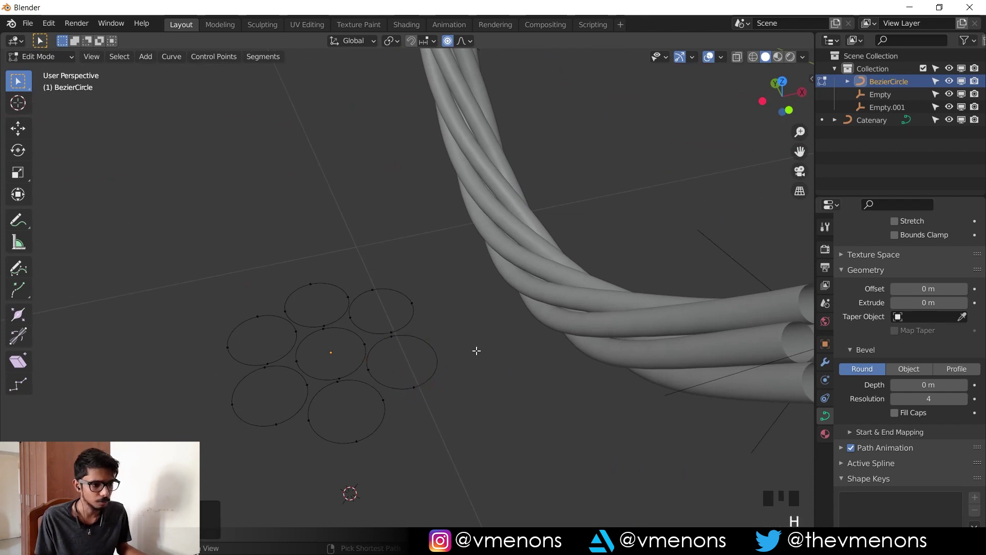
pyautogui.hotkey('ctrl', 'z')
pyautogui.press('g')
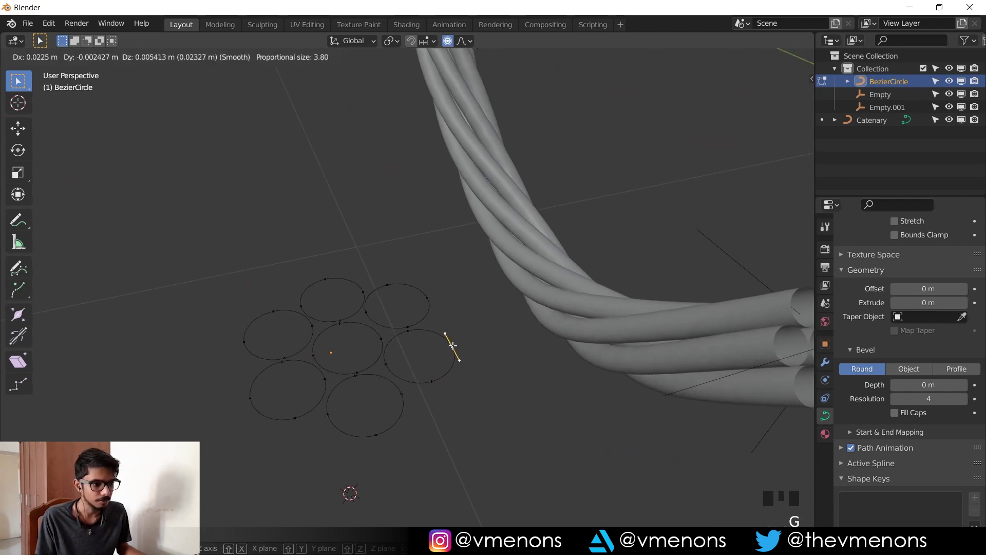
pyautogui.rightClick(414, 332)
# - Disable proportional editing, select all control points of one outer profile circle, and move it about 0.06 m away from the cluster
pyautogui.click(448, 41)
pyautogui.keyDown('shift'); pyautogui.moveTo(401, 242); pyautogui.dragTo(365, 293, button='middle'); pyautogui.keyUp('shift')
pyautogui.keyDown('shift'); pyautogui.rightClick(324, 294); pyautogui.keyUp('shift')
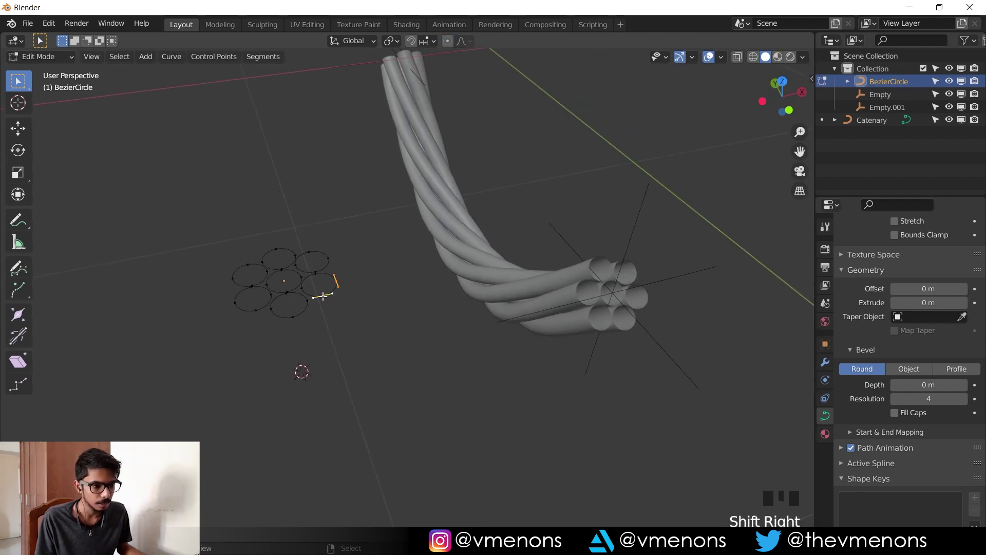
pyautogui.keyDown('shift'); pyautogui.rightClick(313, 291); pyautogui.keyUp('shift')
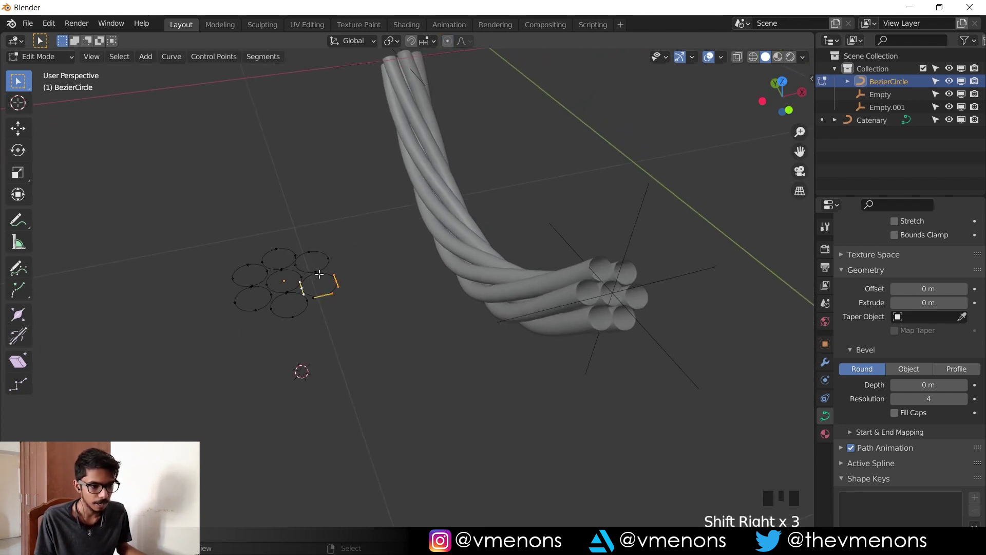
pyautogui.press('g')
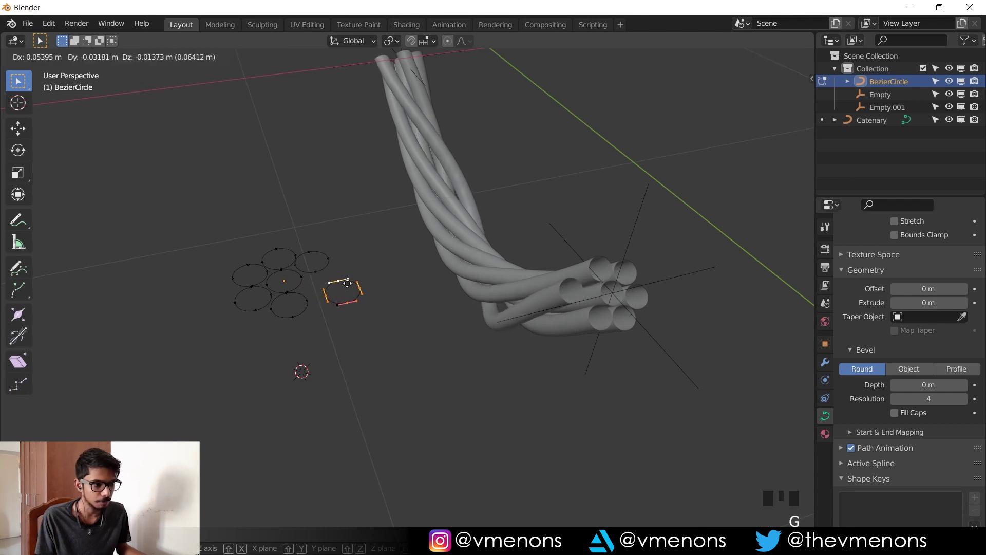
pyautogui.click(351, 283)
# - Select all control points of a second outer circle, next to the displaced one, and move it outward away from the cluster
pyautogui.moveTo(323, 308); pyautogui.dragTo(365, 300, button='middle')
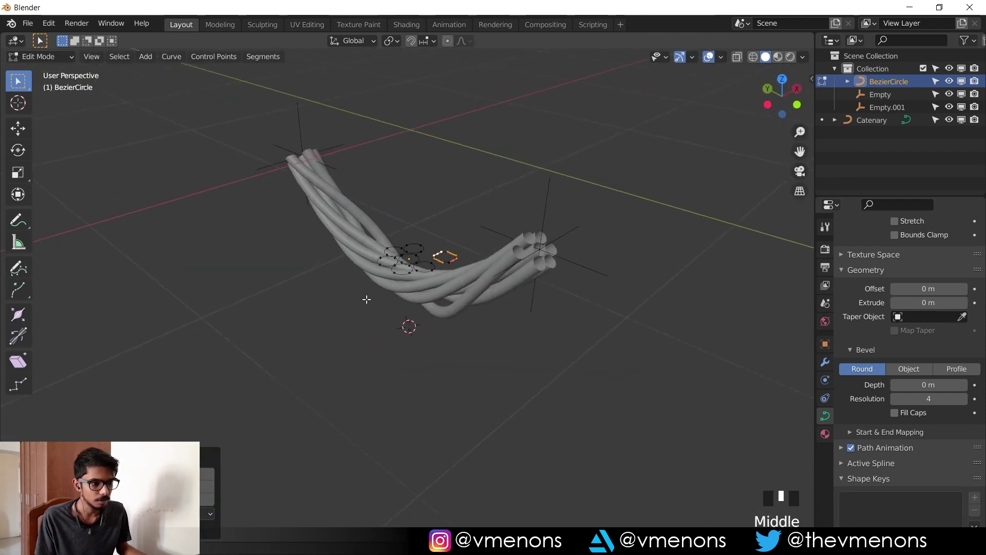
pyautogui.scroll(3, 471, 314)
pyautogui.moveTo(471, 315); pyautogui.dragTo(482, 306, button='middle')
pyautogui.scroll(2, 411, 324)
pyautogui.rightClick(403, 309)
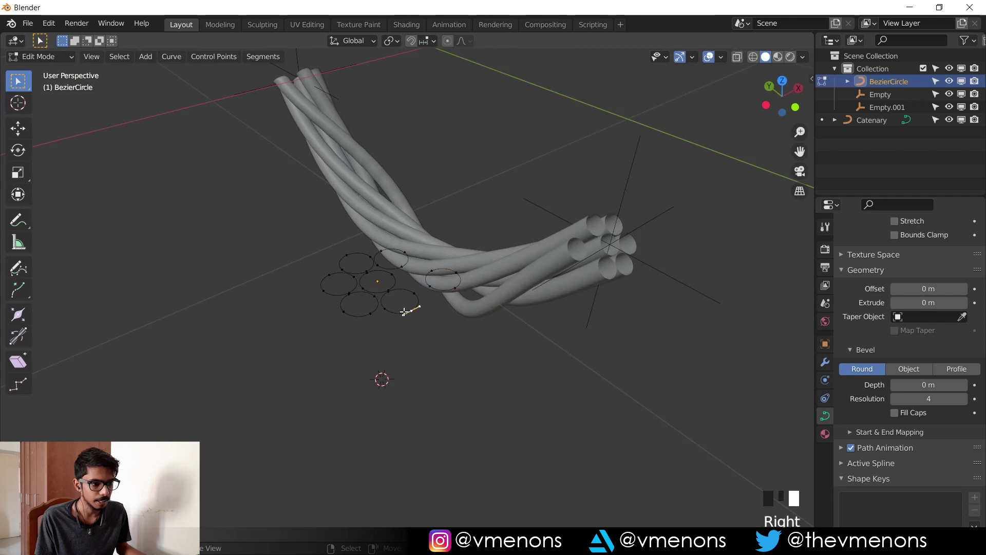
pyautogui.keyDown('shift'); pyautogui.rightClick(391, 297); pyautogui.keyUp('shift')
pyautogui.keyDown('shift'); pyautogui.rightClick(391, 297); pyautogui.keyUp('shift')
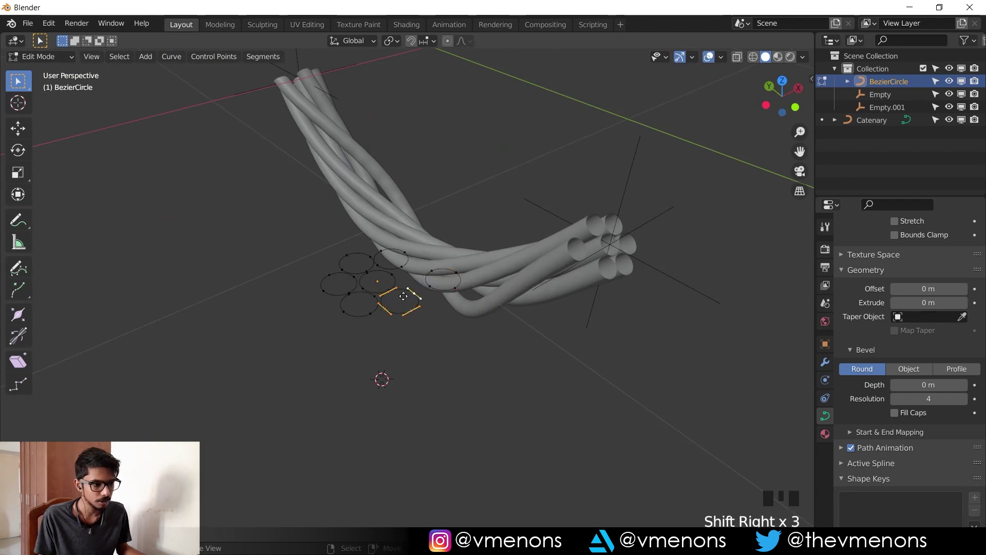
pyautogui.press('g')
pyautogui.click(414, 334)
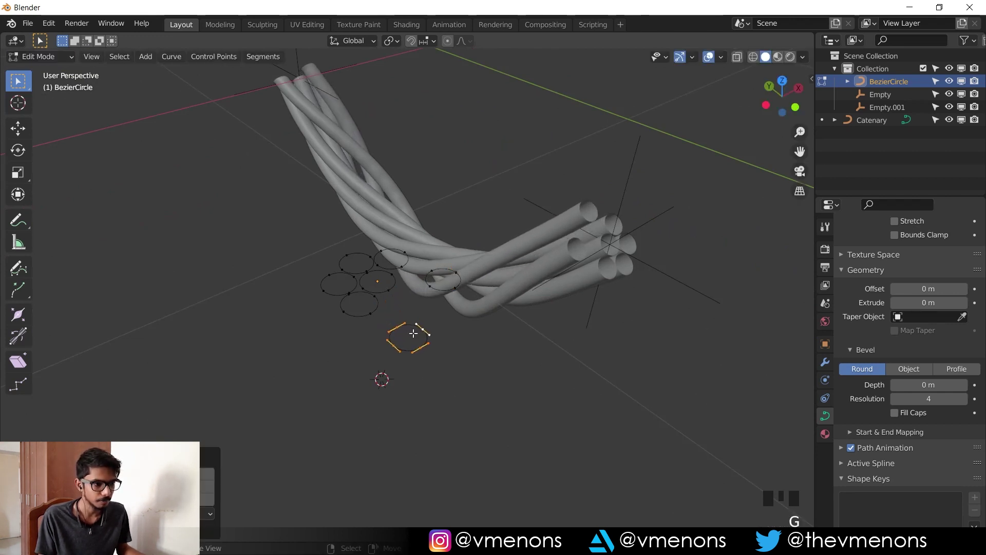
# - Return to Object Mode and examine the spacing of the cable's strands from several angles
pyautogui.moveTo(414, 333); pyautogui.dragTo(514, 360, button='middle')
pyautogui.scroll(-1, 513, 360)
pyautogui.press('Tab')
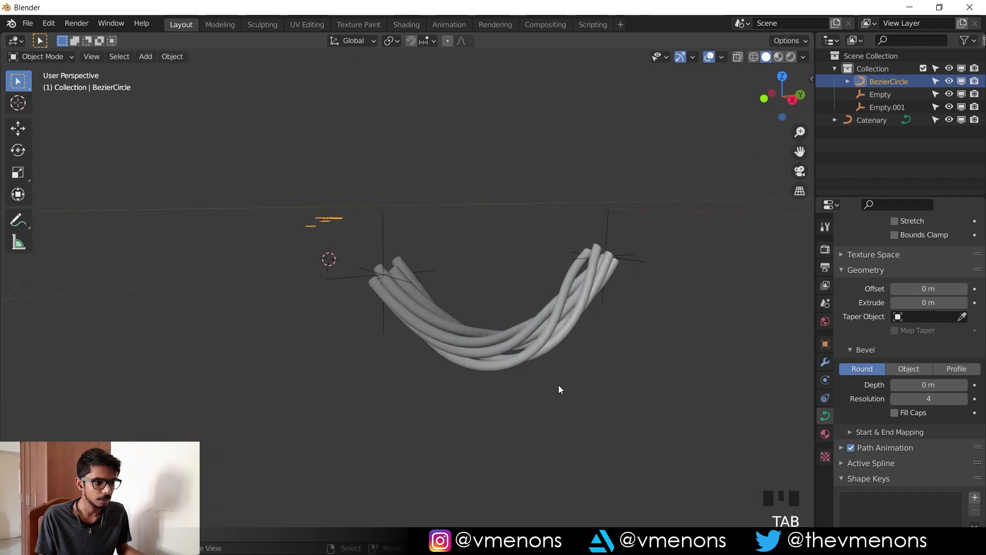
pyautogui.keyDown('shift'); pyautogui.moveTo(558, 384); pyautogui.dragTo(467, 350, button='middle'); pyautogui.keyUp('shift')
pyautogui.scroll(2, 540, 374)
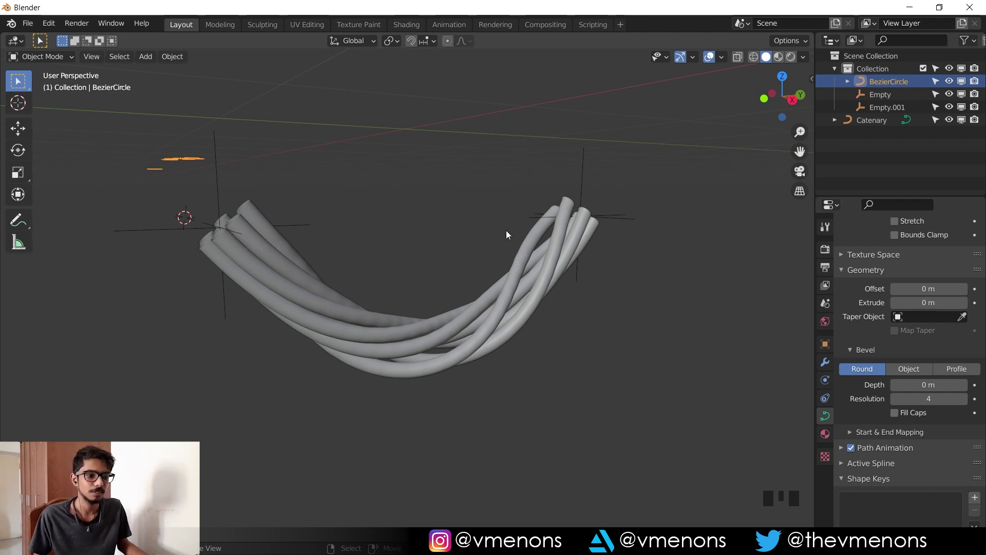
pyautogui.scroll(-2, 506, 230)
pyautogui.moveTo(362, 217); pyautogui.dragTo(461, 302, button='middle')
pyautogui.scroll(3, 440, 290)
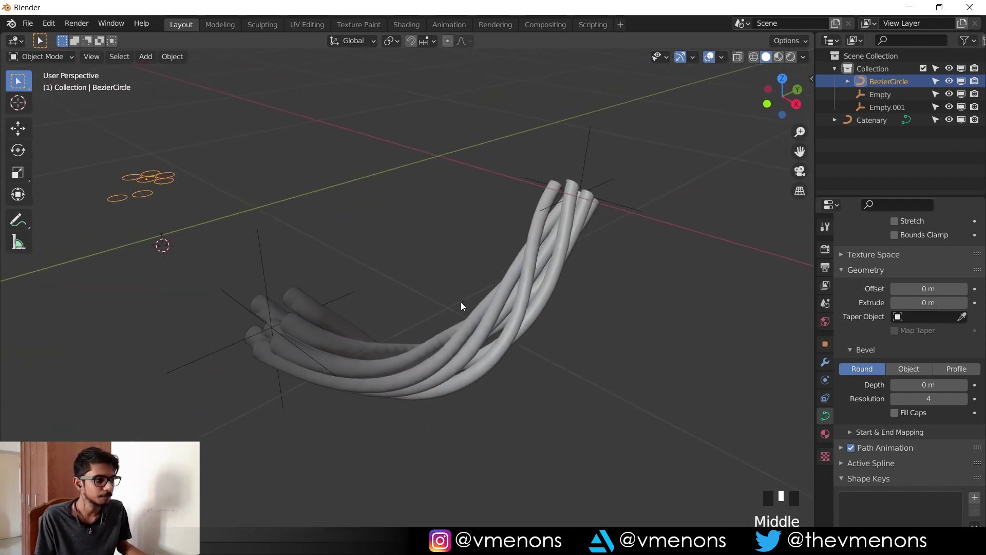